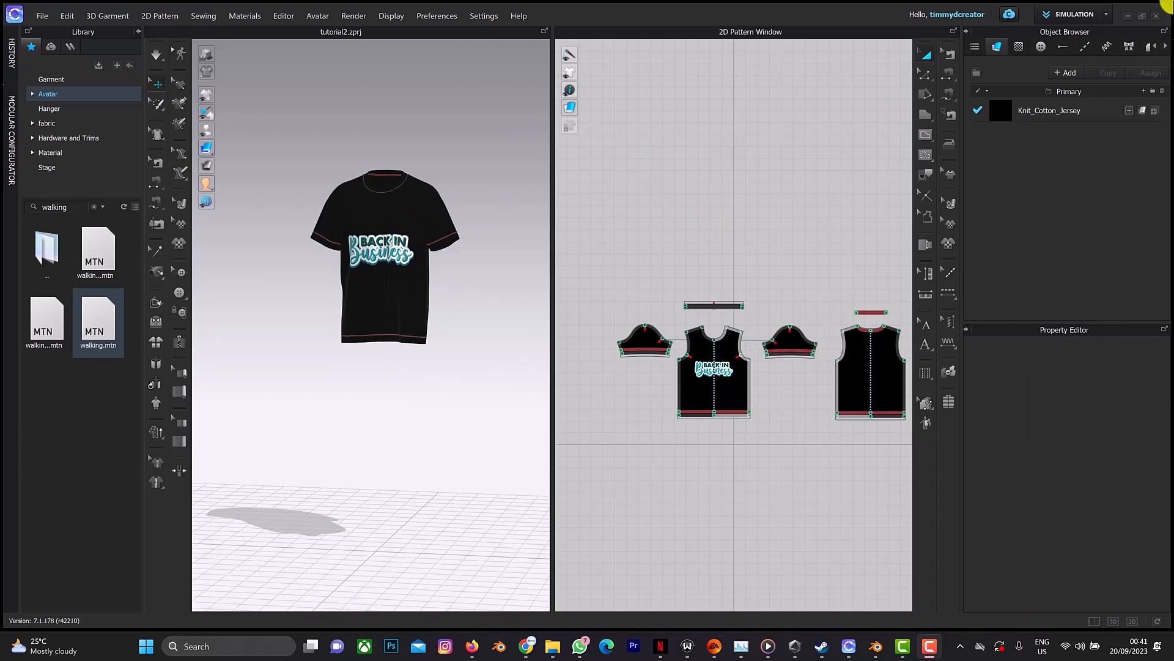
Step: Show the garment's animation timeline in the Animation workspace and change the workspace to UV Editor
left_click(1105, 14)
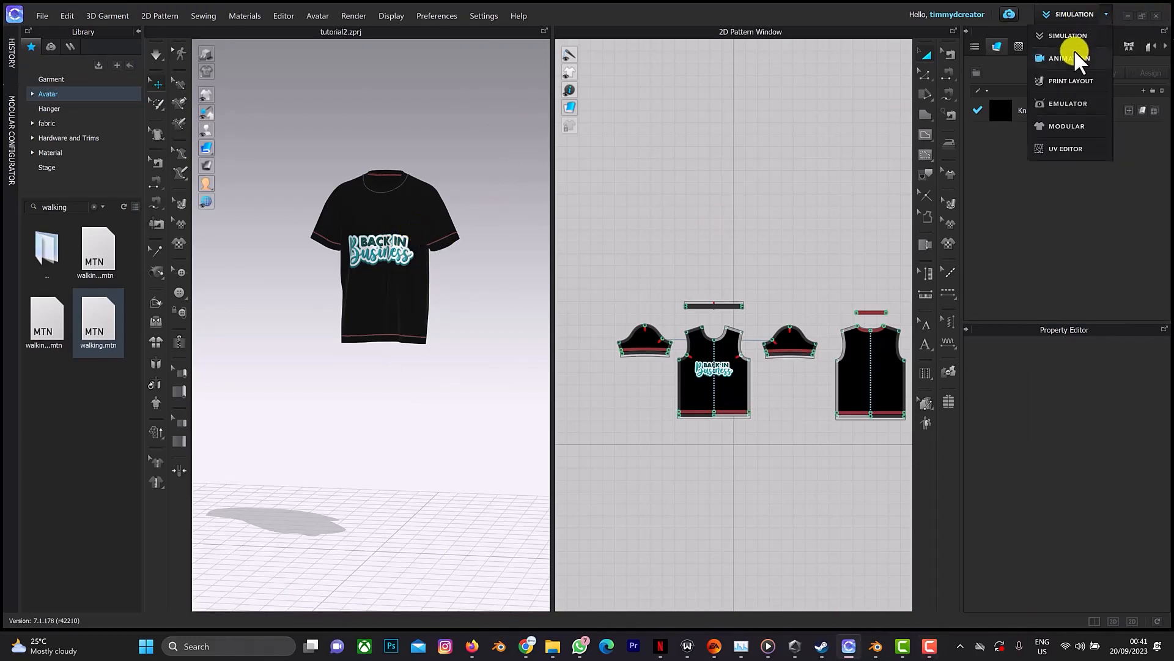
left_click(1069, 57)
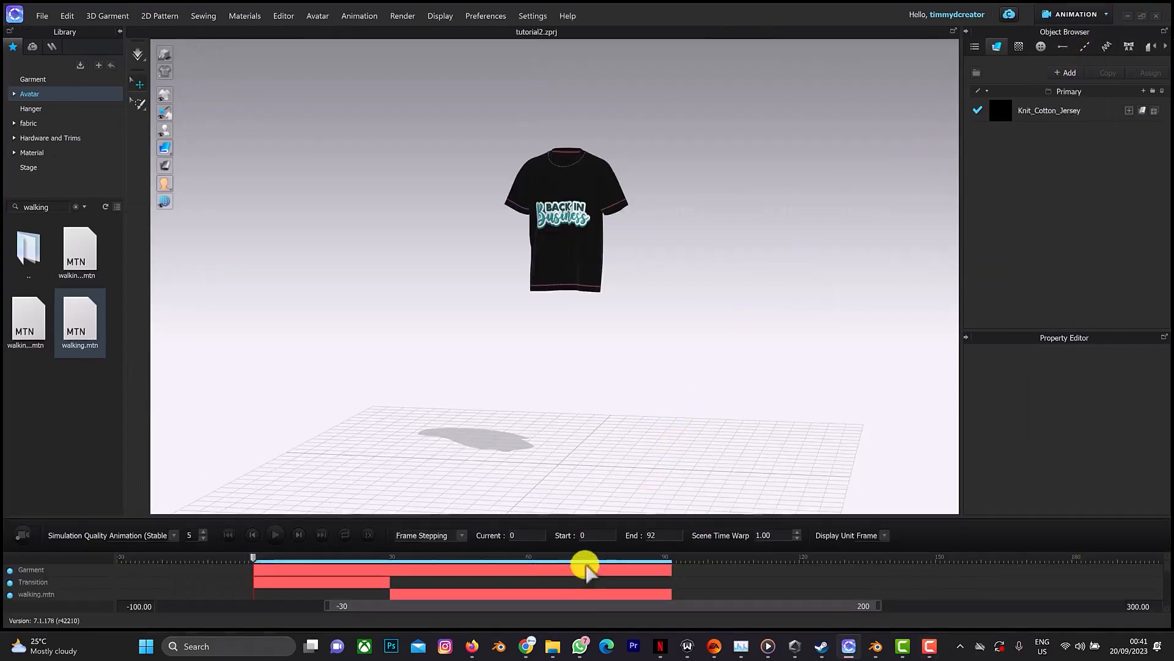
left_click(1067, 15)
left_click(1075, 150)
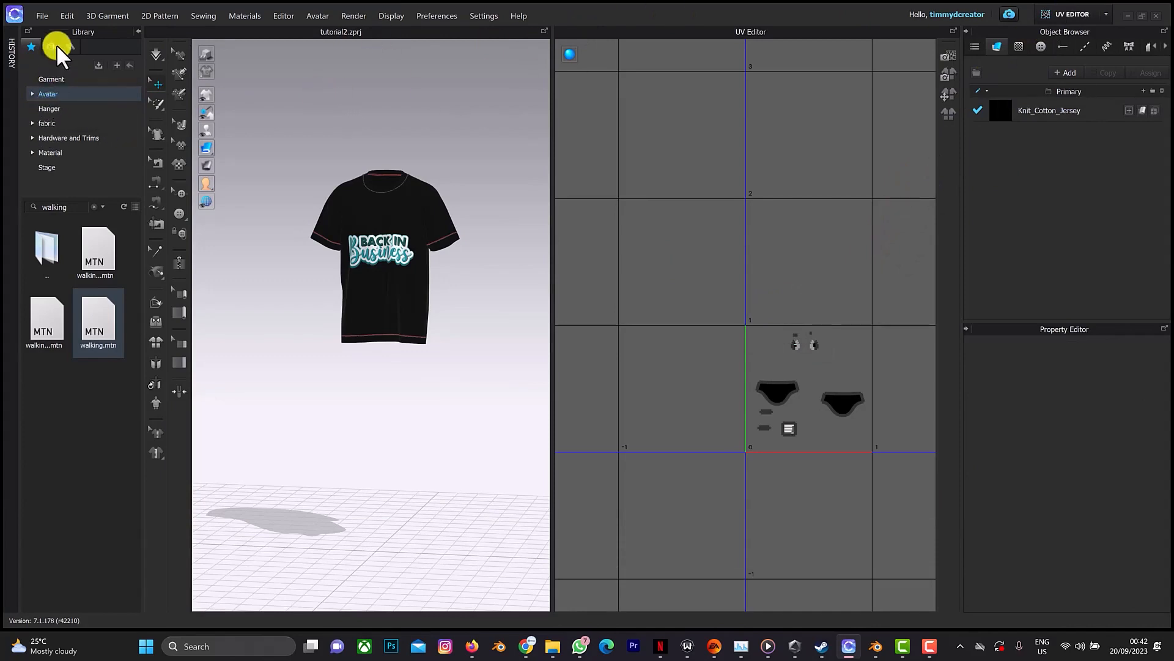
Step: Set up a Point Cache export named 11 in the brown folder, review its export options and cancel the export
left_click(42, 16)
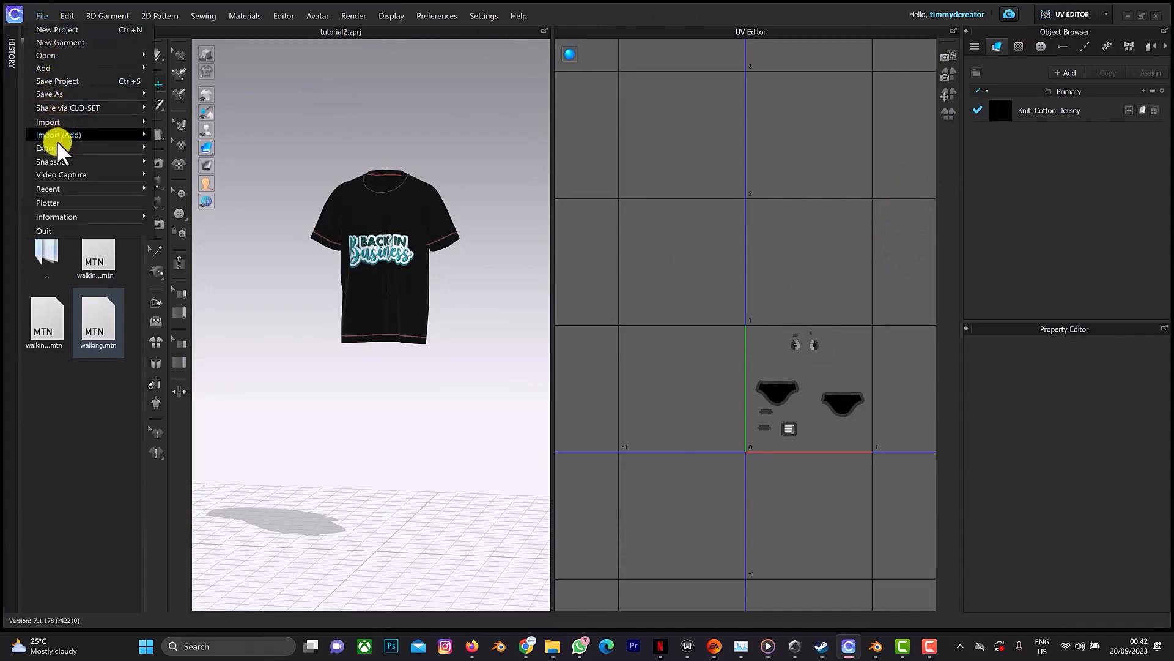
mouse_move(59, 151)
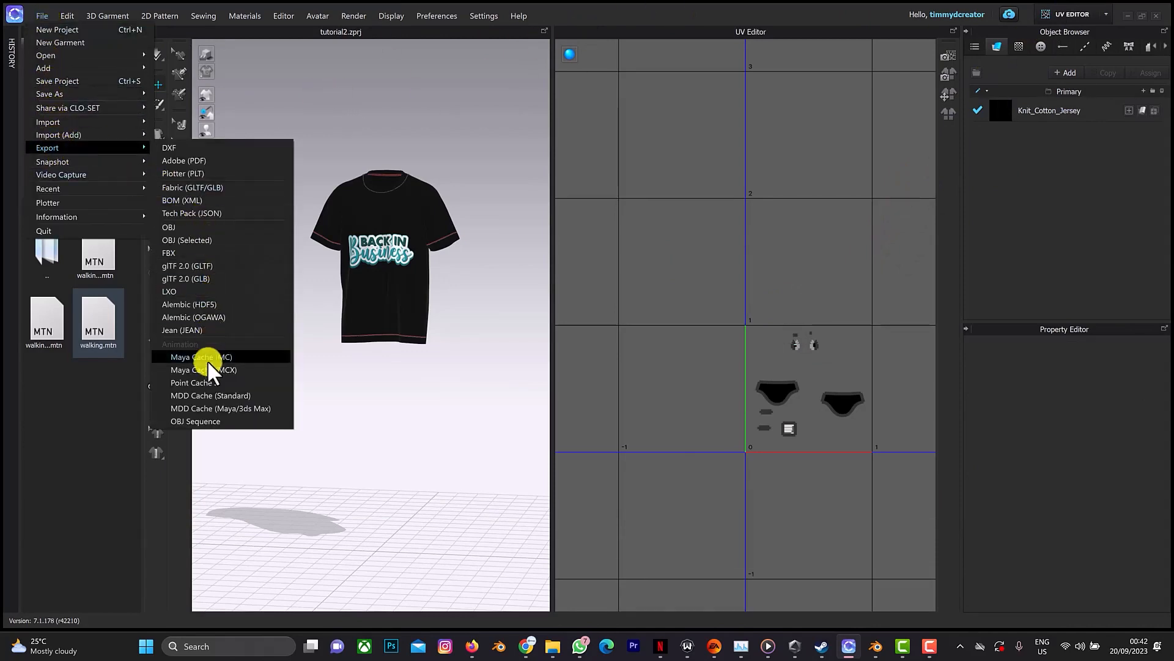
left_click(206, 384)
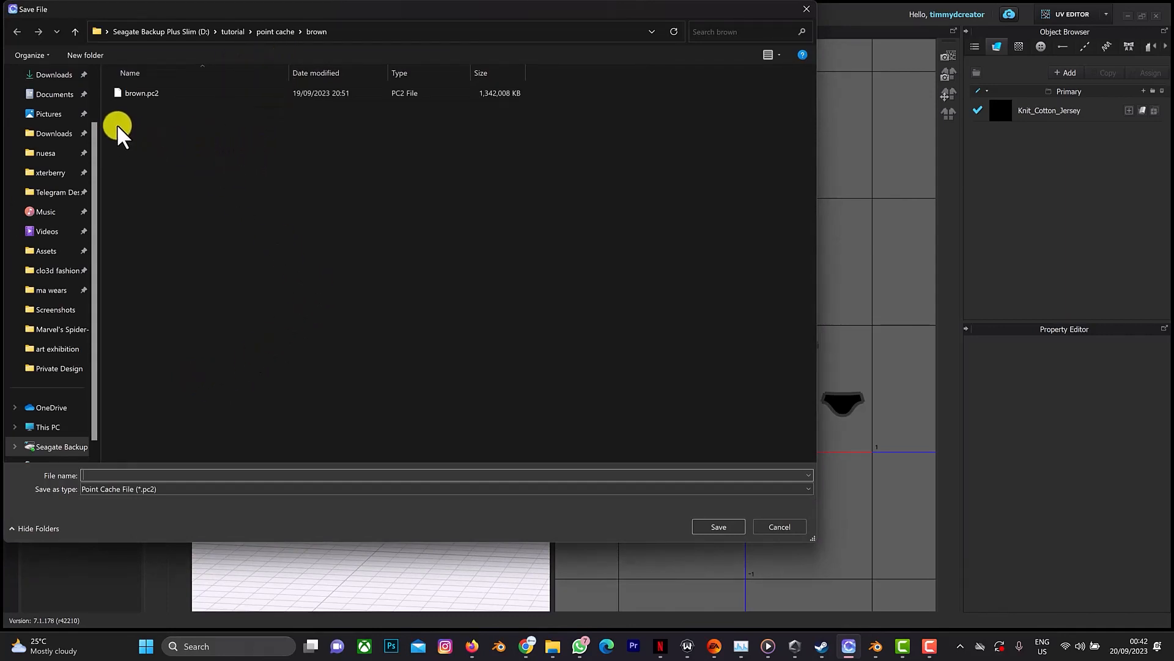
left_click(152, 475)
type("11")
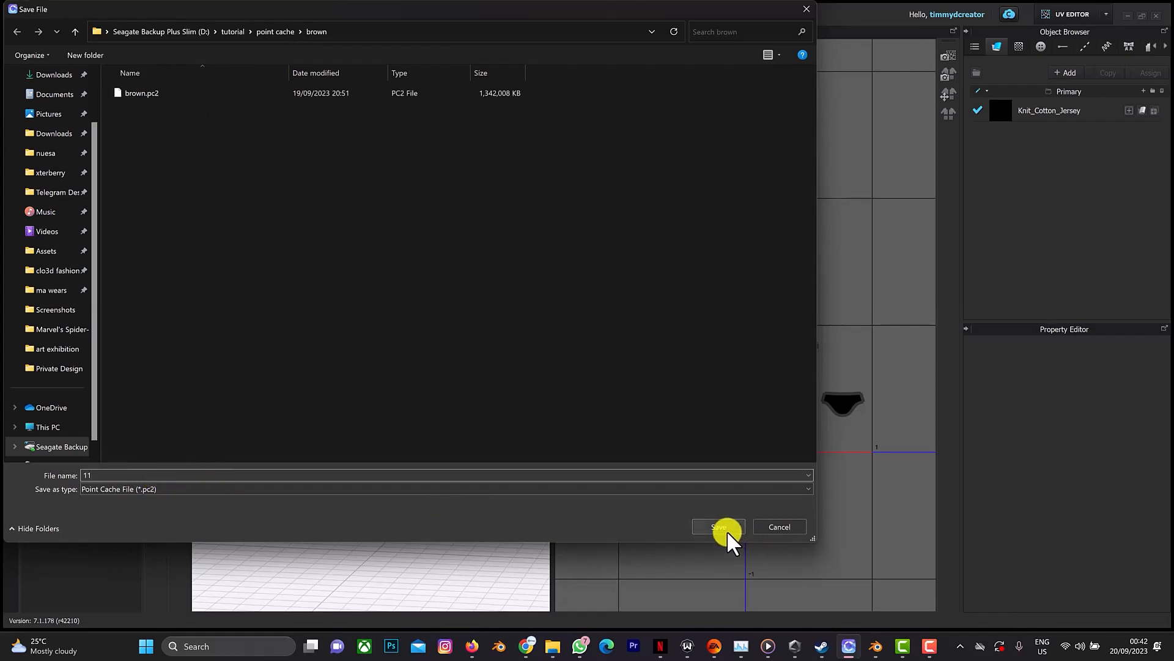
left_click(725, 530)
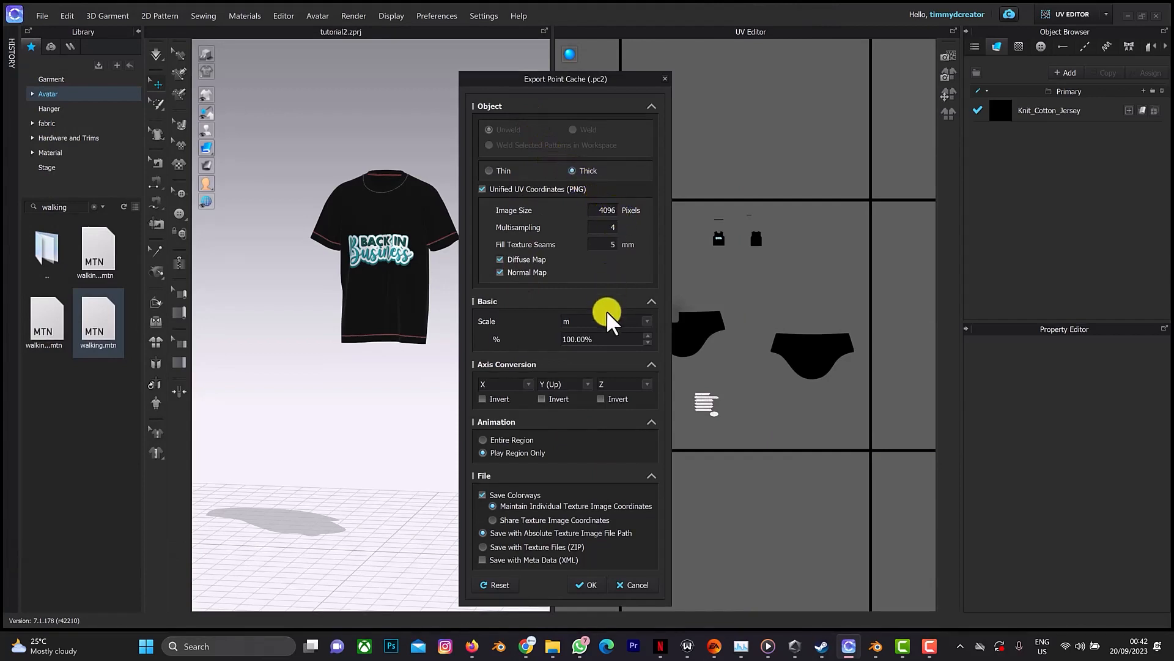
left_click(615, 586)
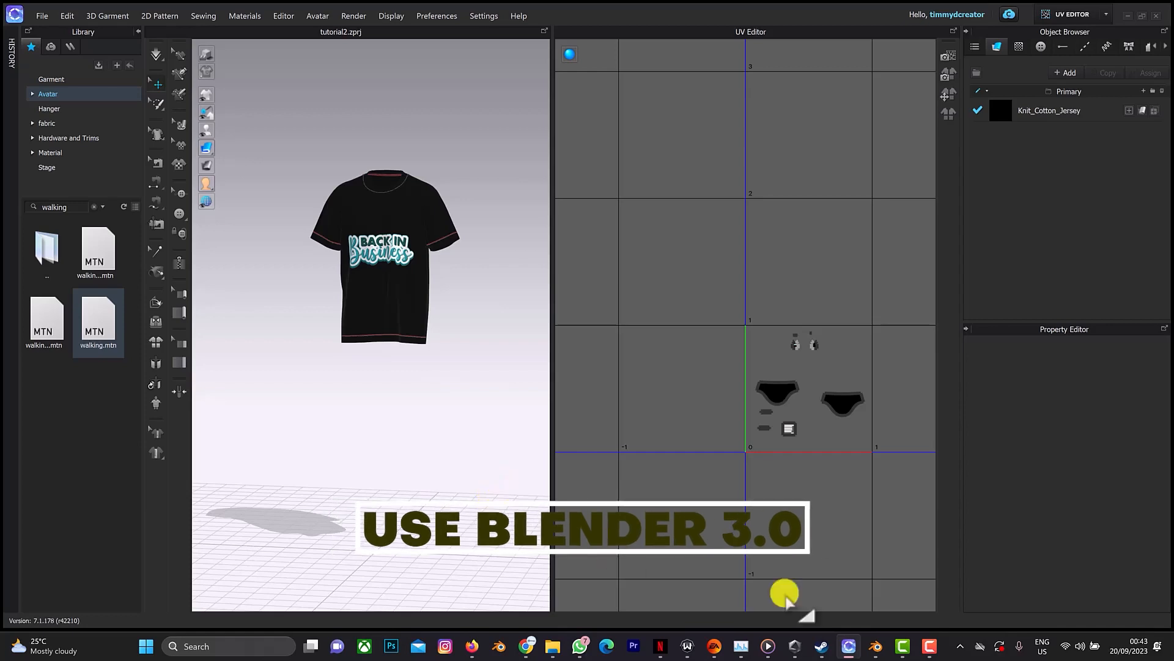
Step: Switch to Blender and delete the default camera, cube and light from the scene
left_click(877, 645)
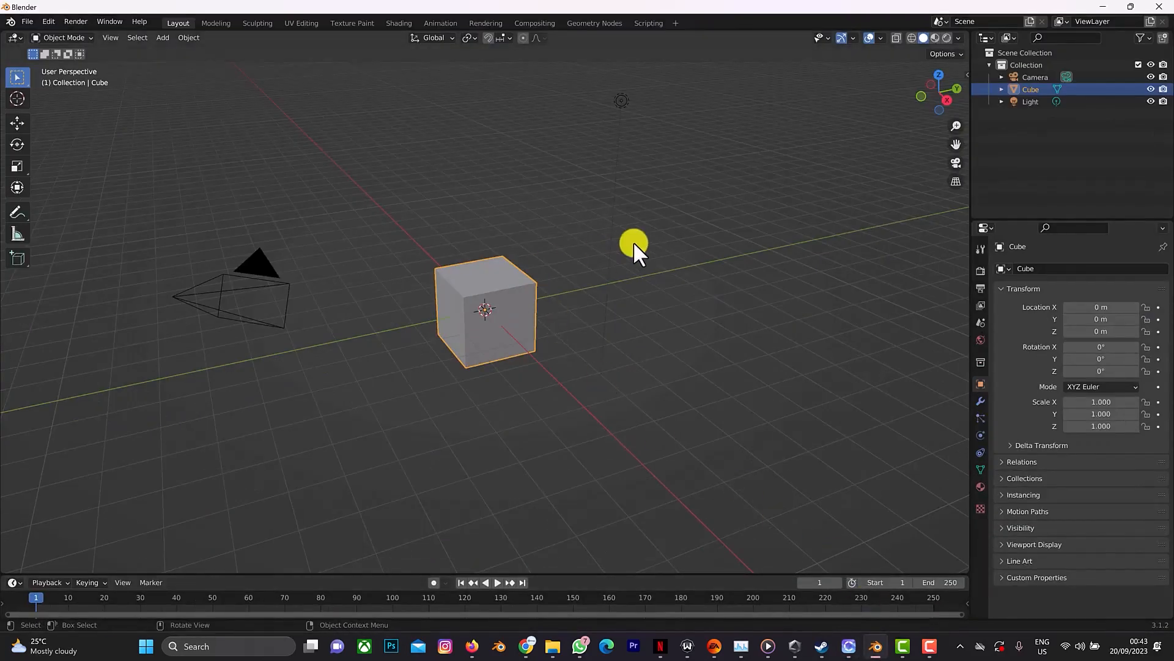
left_click(725, 251)
key("a")
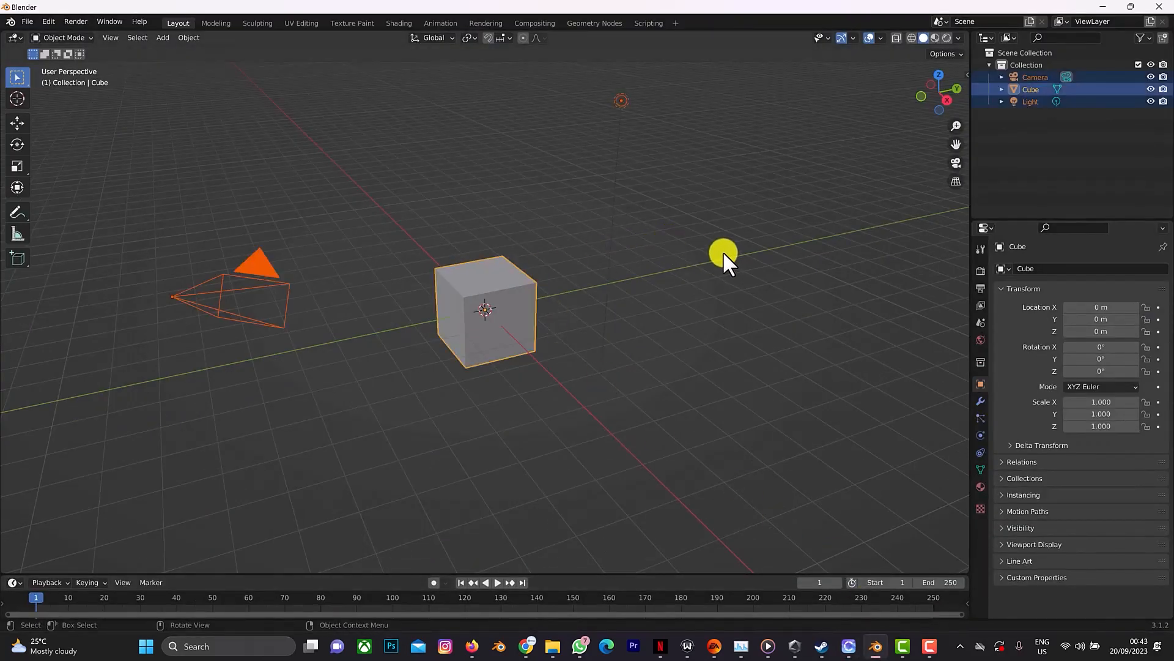
key("Delete")
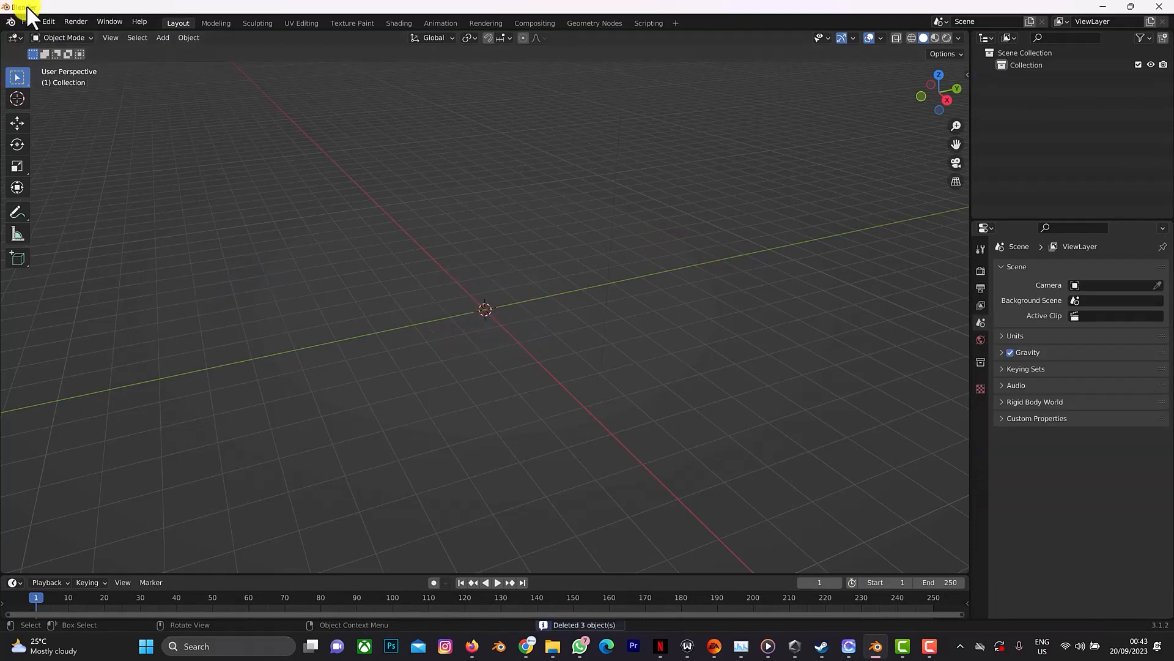
Step: Start a Wavefront (.obj) import and browse to the D:\tutorial\point cache\brown folder
left_click(27, 16)
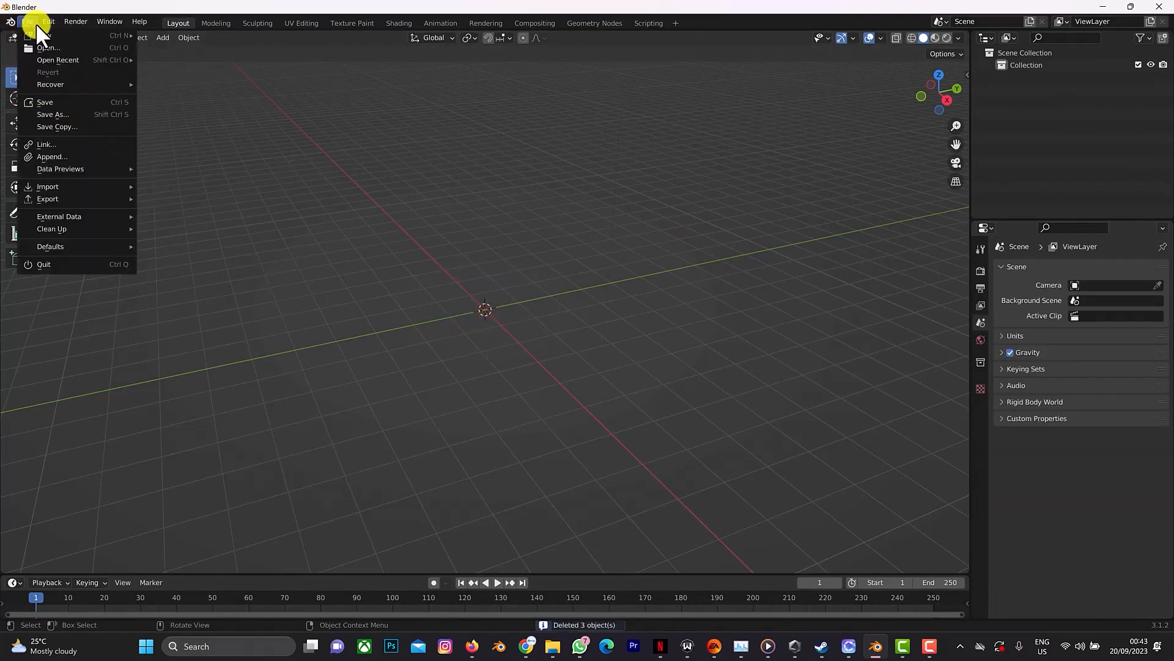
mouse_move(61, 186)
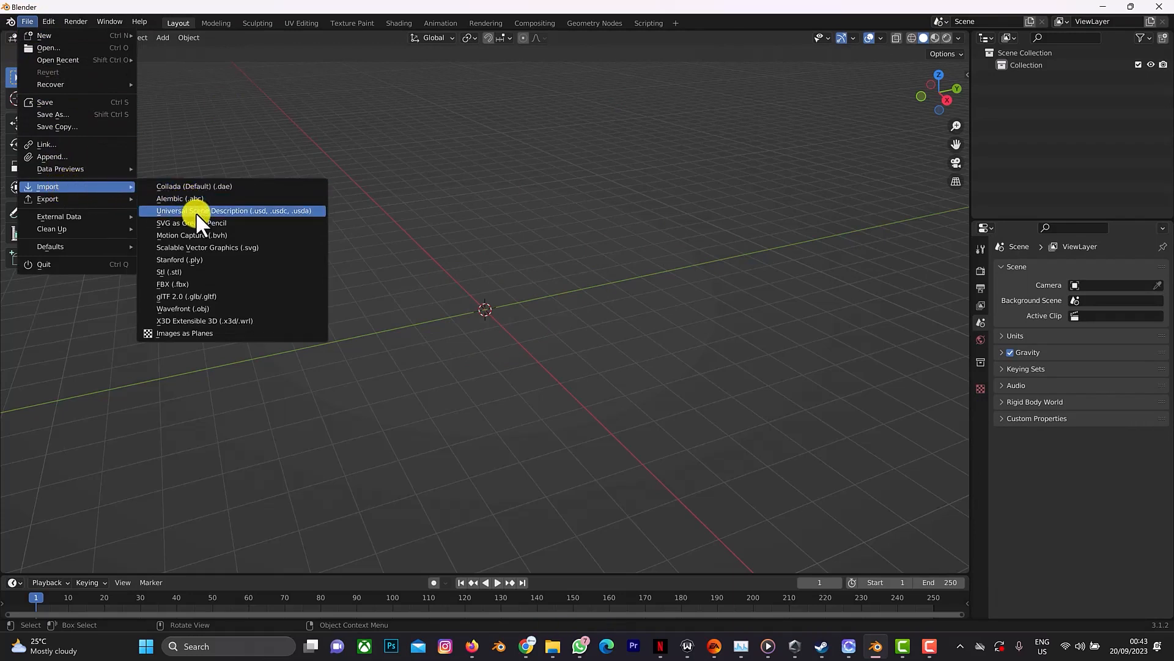
left_click(178, 307)
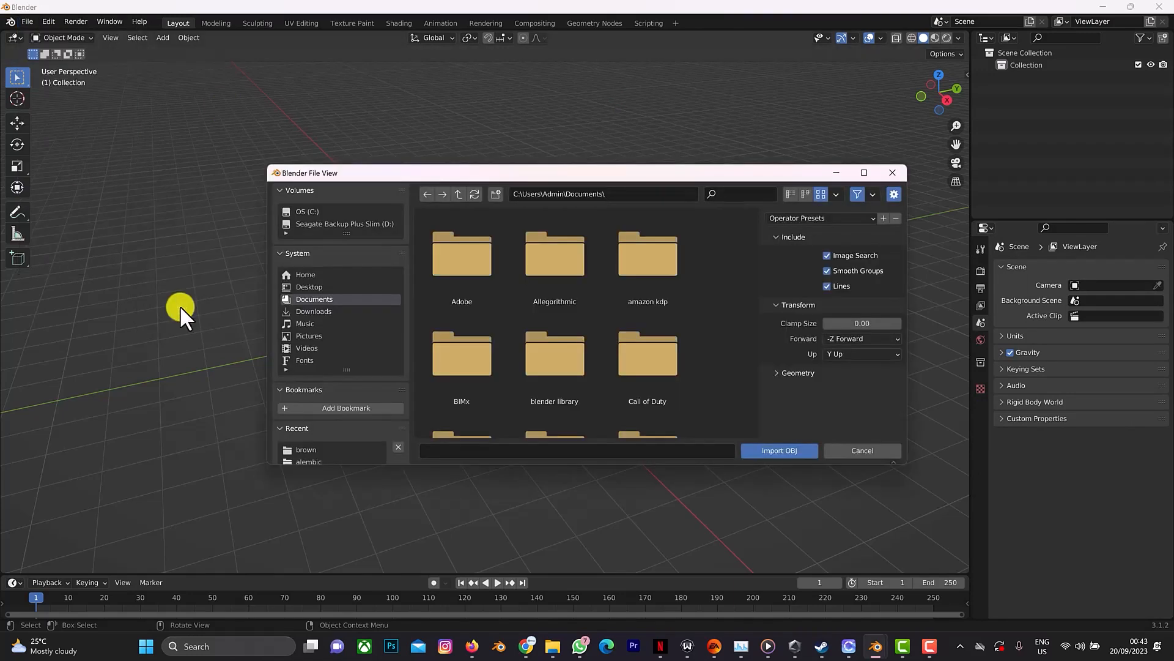
left_click(360, 221)
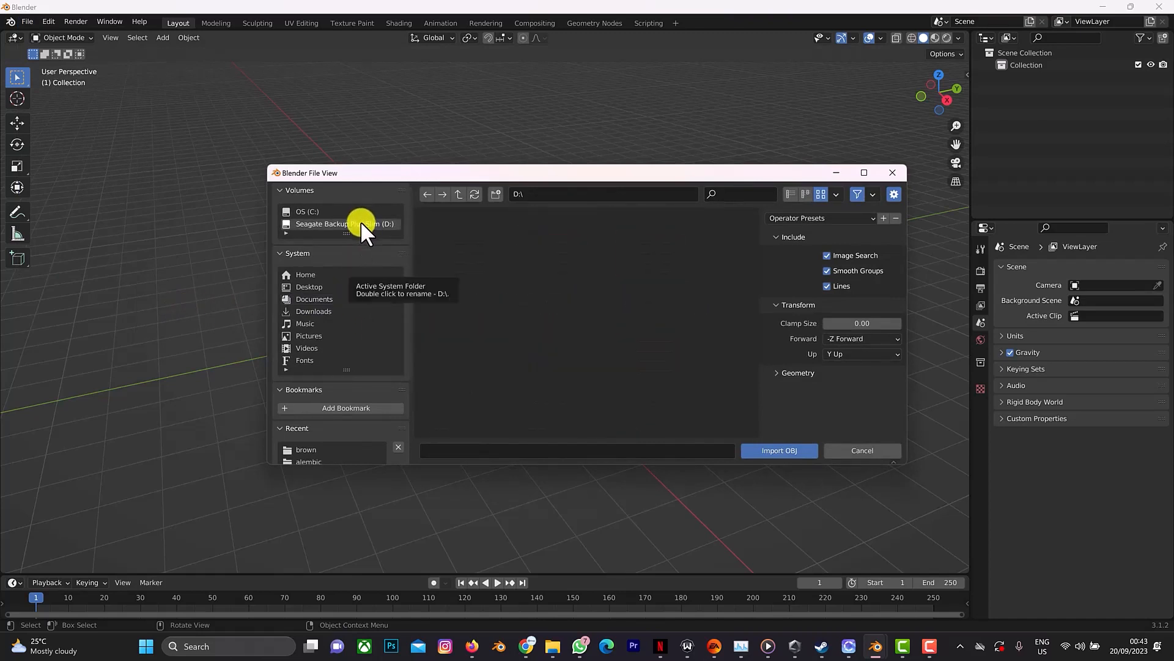
scroll(535, 286, "down", 2)
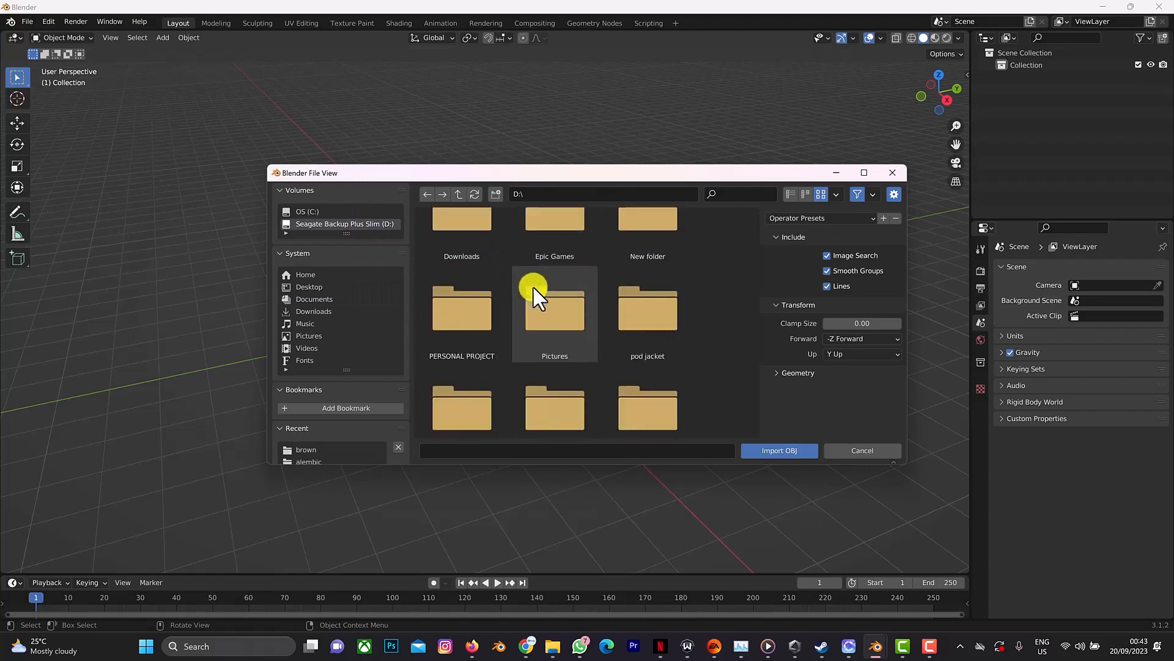
scroll(532, 288, "down", 4)
double_click(660, 310)
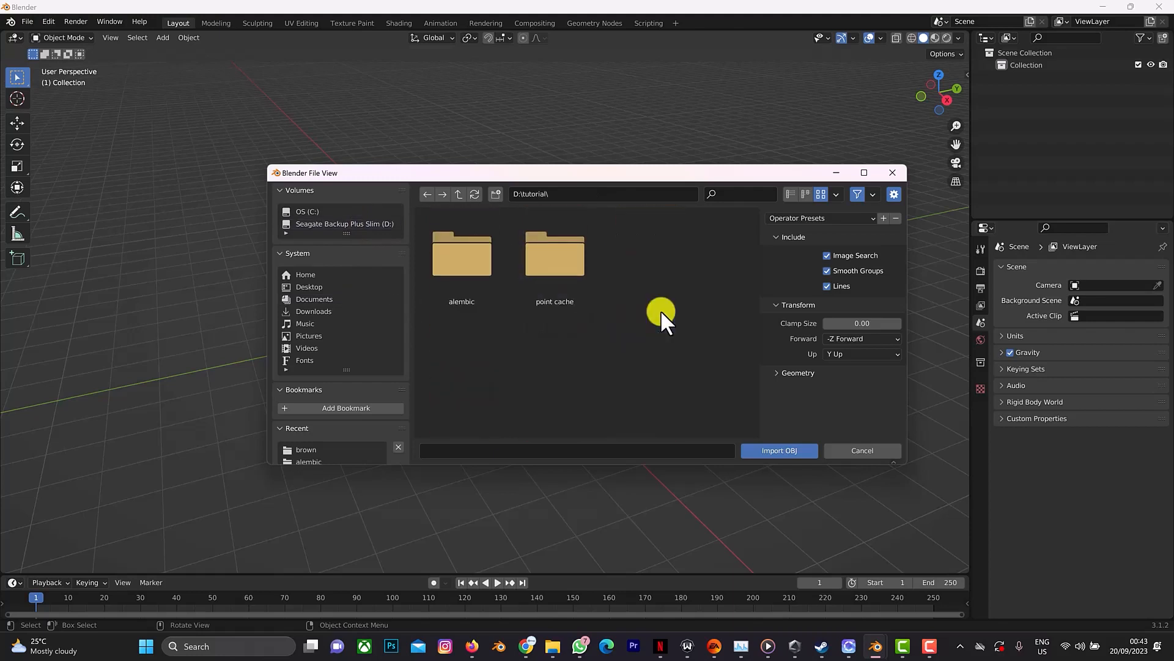
double_click(537, 284)
left_click(472, 282)
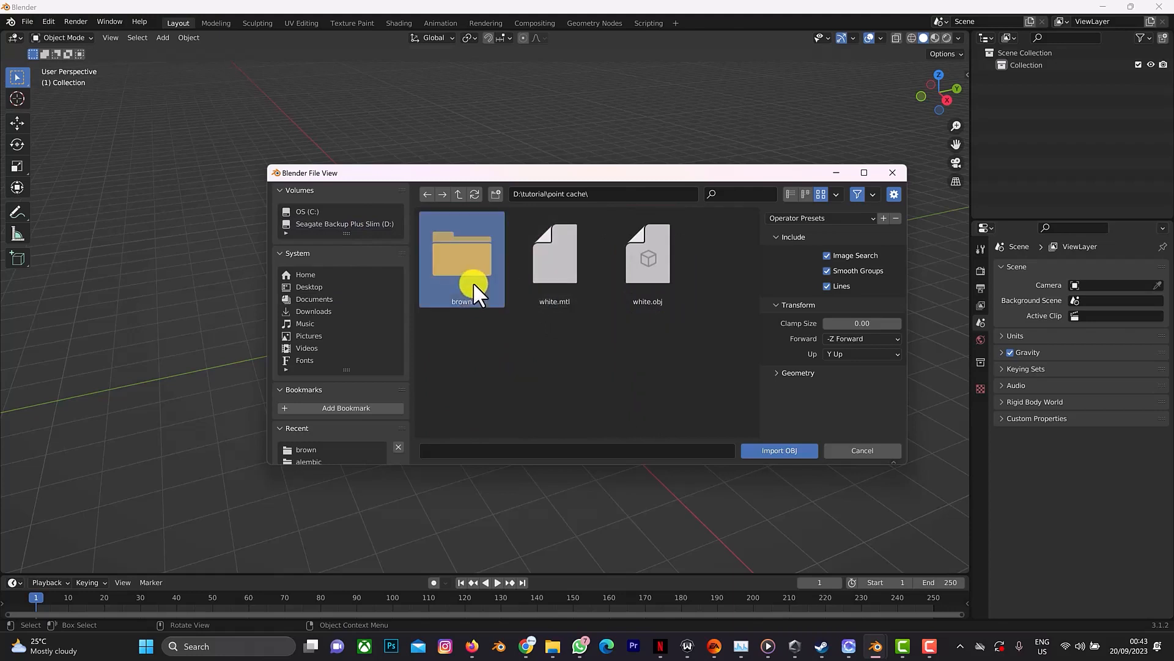
double_click(472, 281)
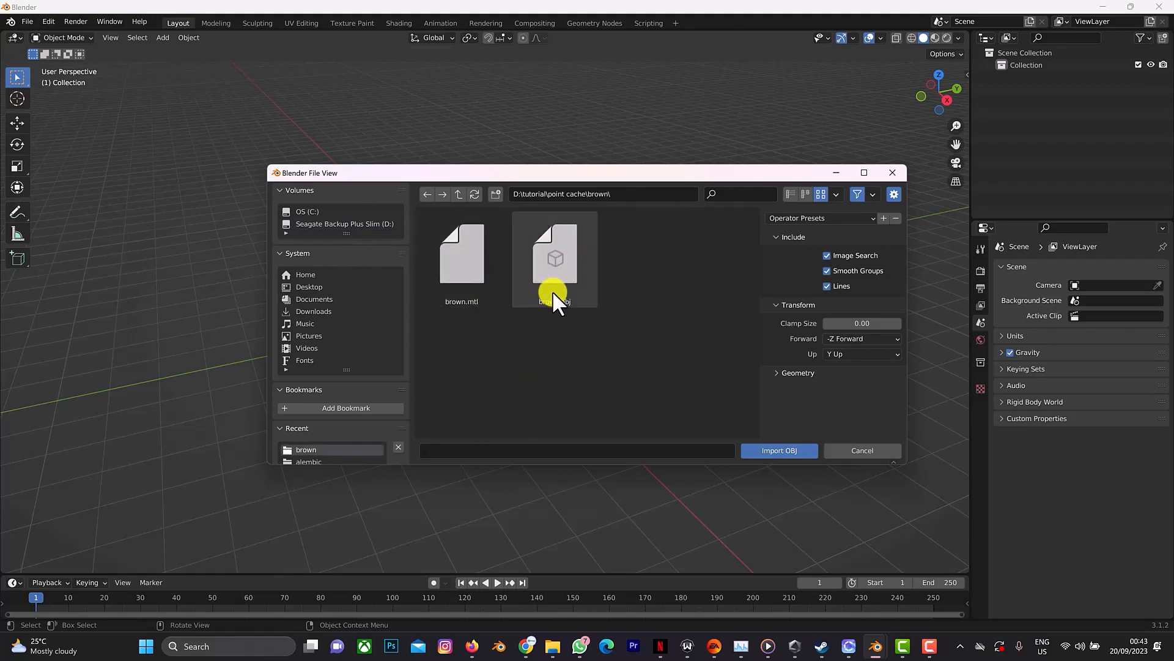
Step: Set the import geometry option to Keep Vert Order and import brown.obj
left_click(777, 372)
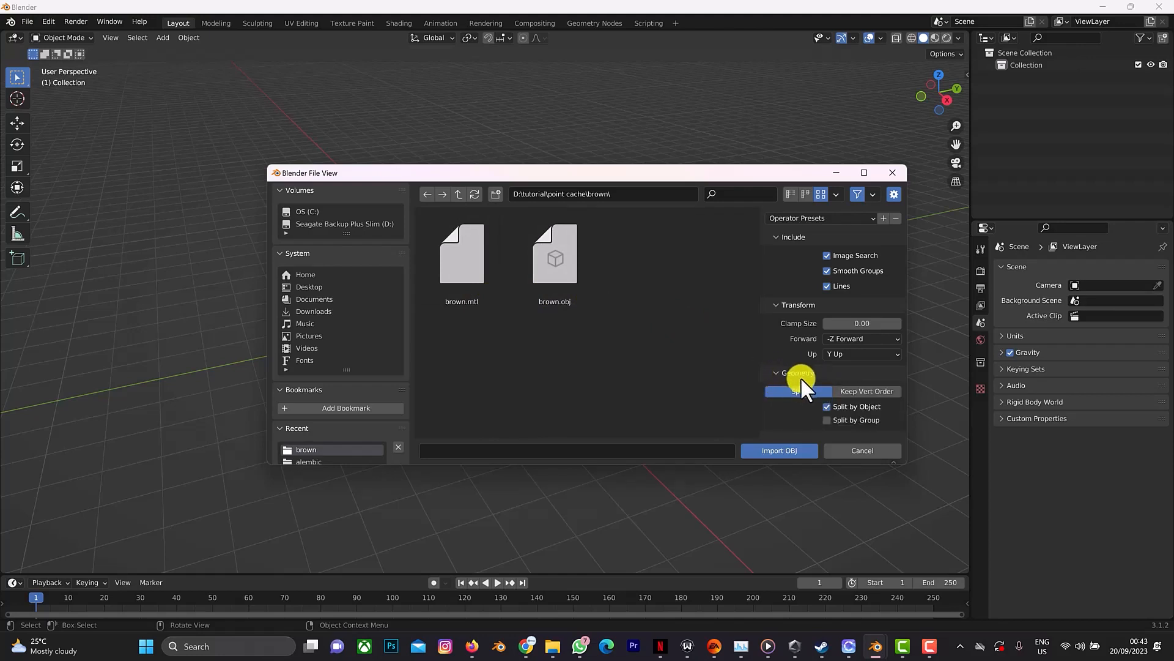
left_click(850, 389)
left_click(560, 283)
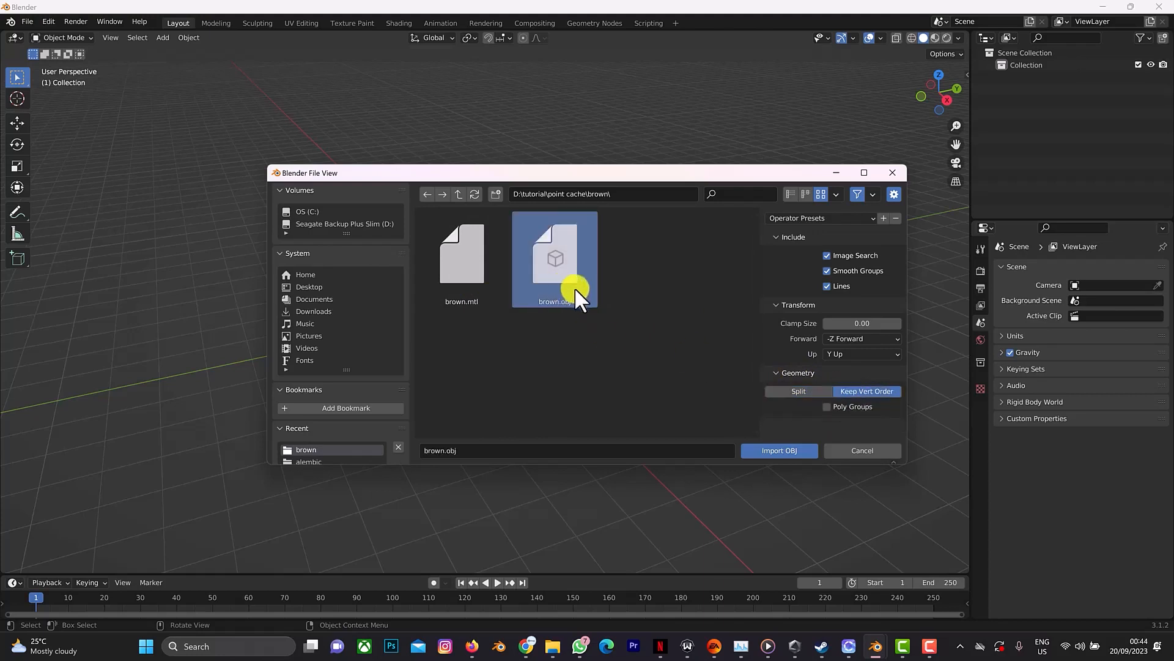
left_click(791, 444)
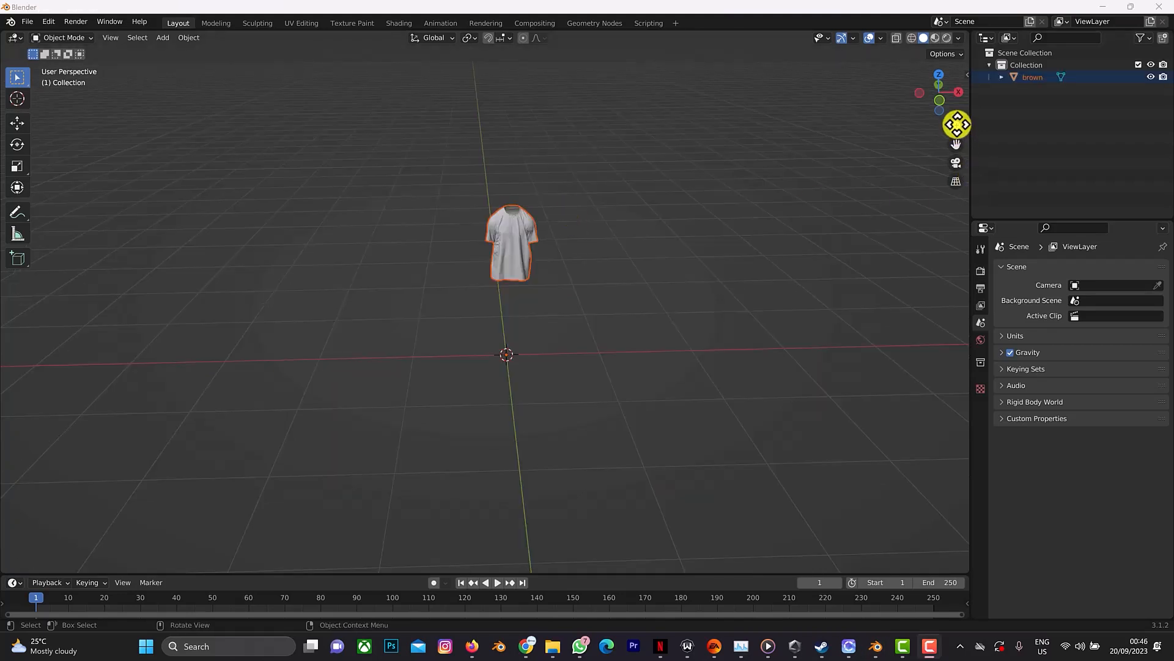
Step: Display the imported T-shirt in Material Preview shading, select it and frame it closer in the viewport
left_click_drag(959, 131, 959, 186)
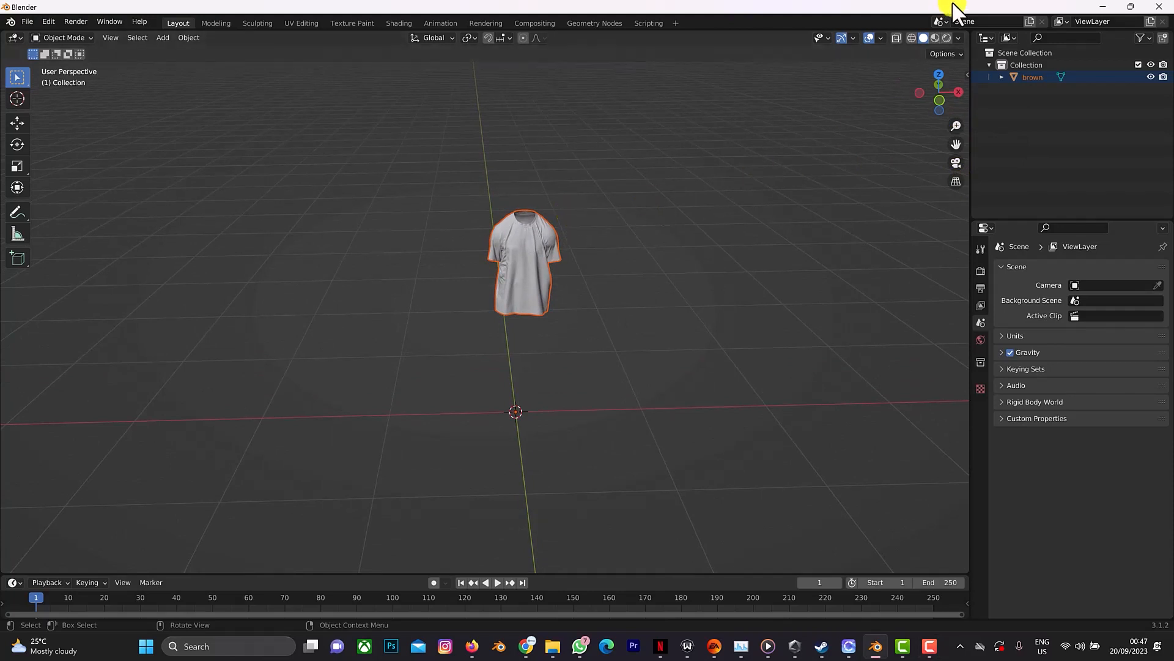
left_click(935, 38)
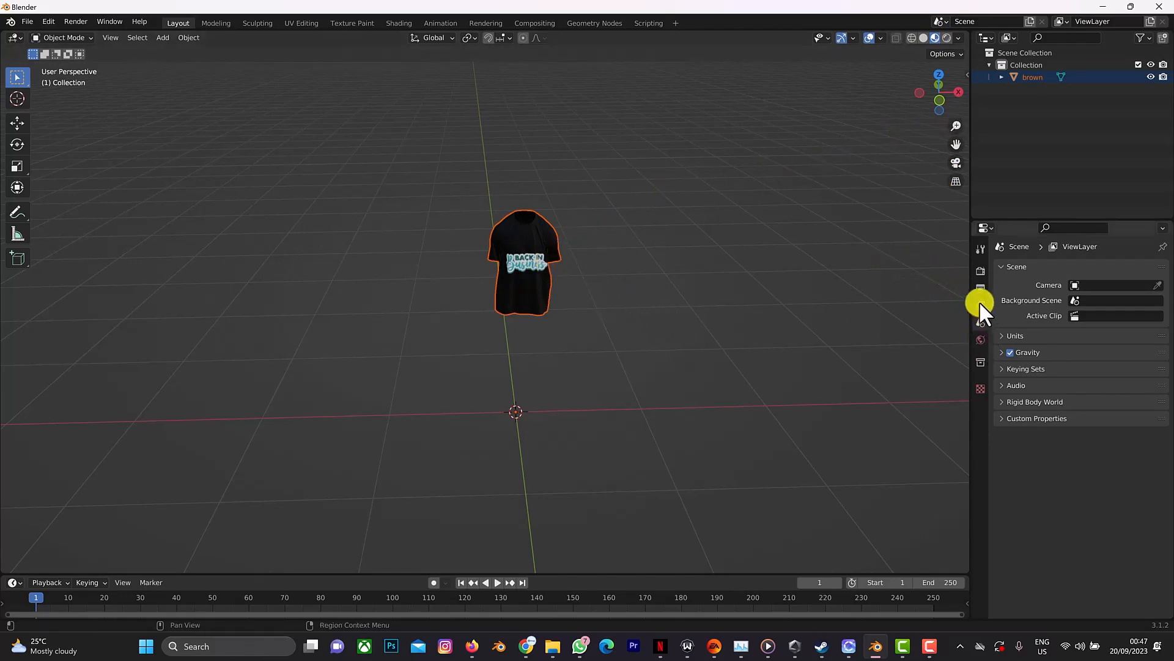
left_click(541, 240)
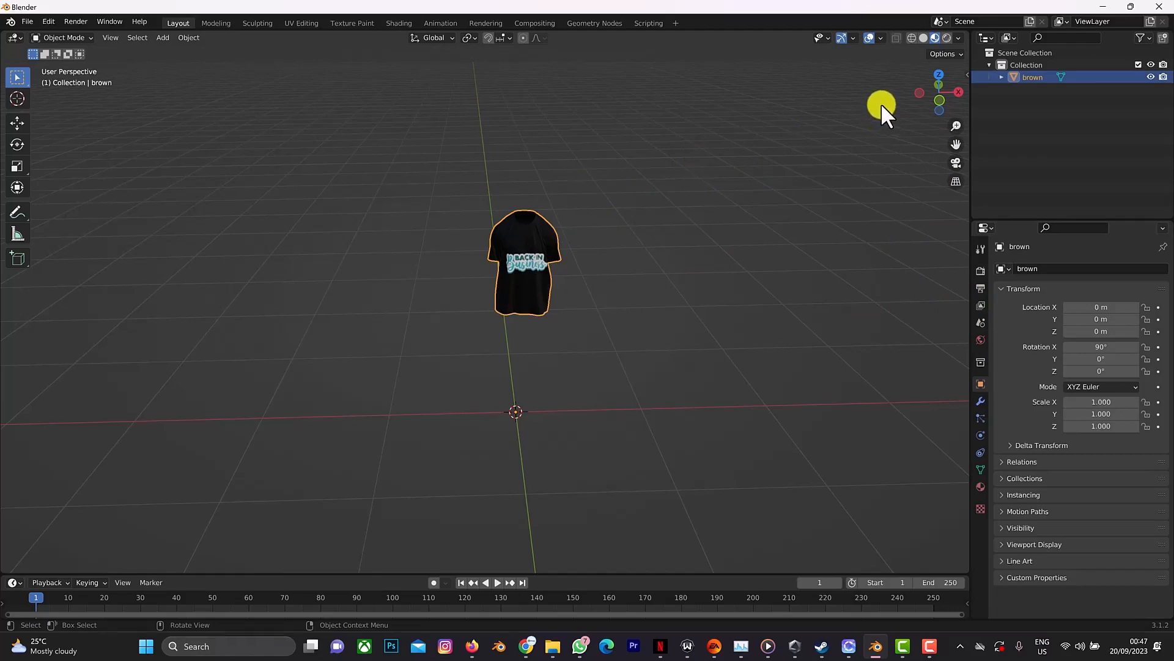
left_click_drag(938, 99, 126, 84)
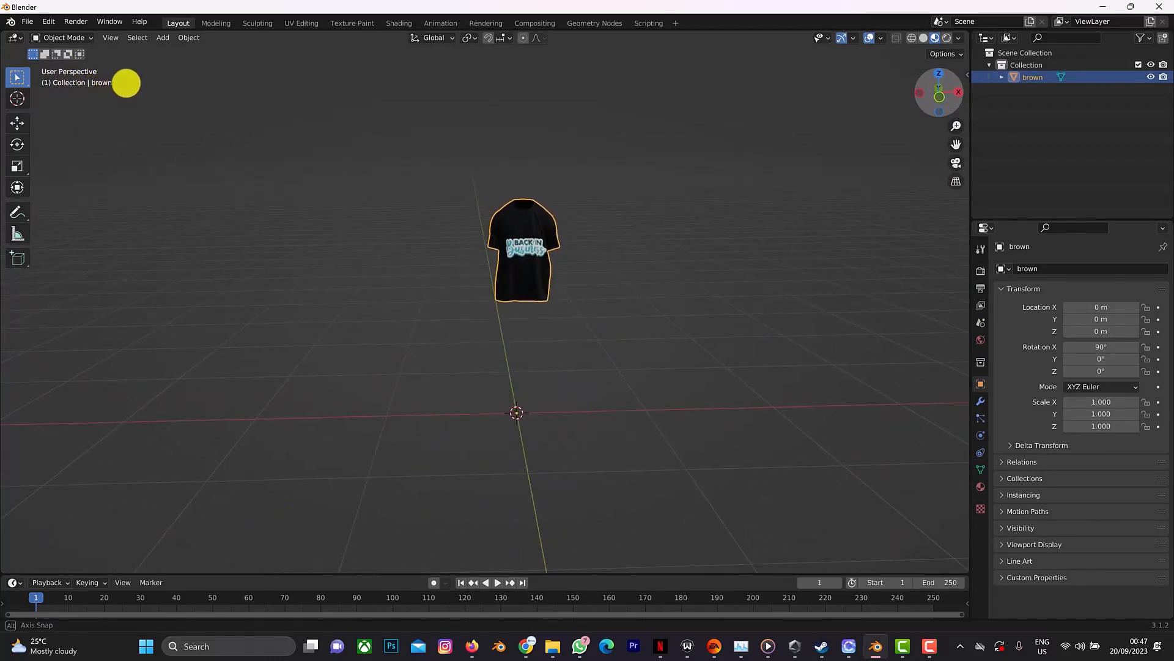
middle_click_drag(126, 83, 1, 207)
scroll(532, 270, "up", 5)
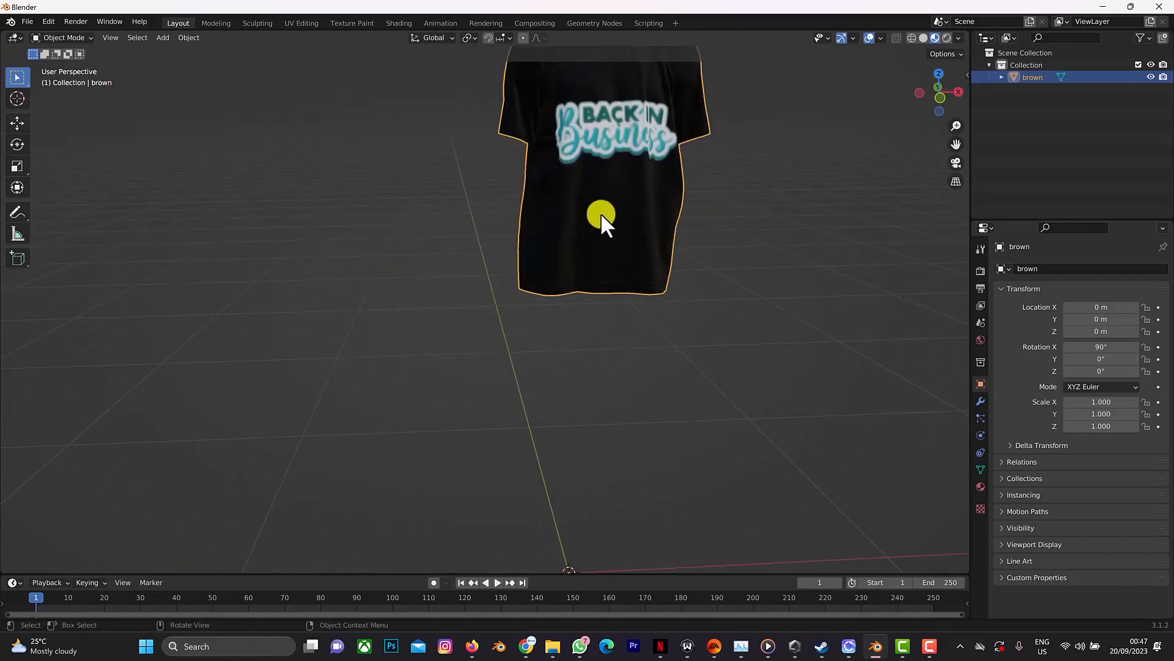
left_click_drag(959, 148, 925, 242)
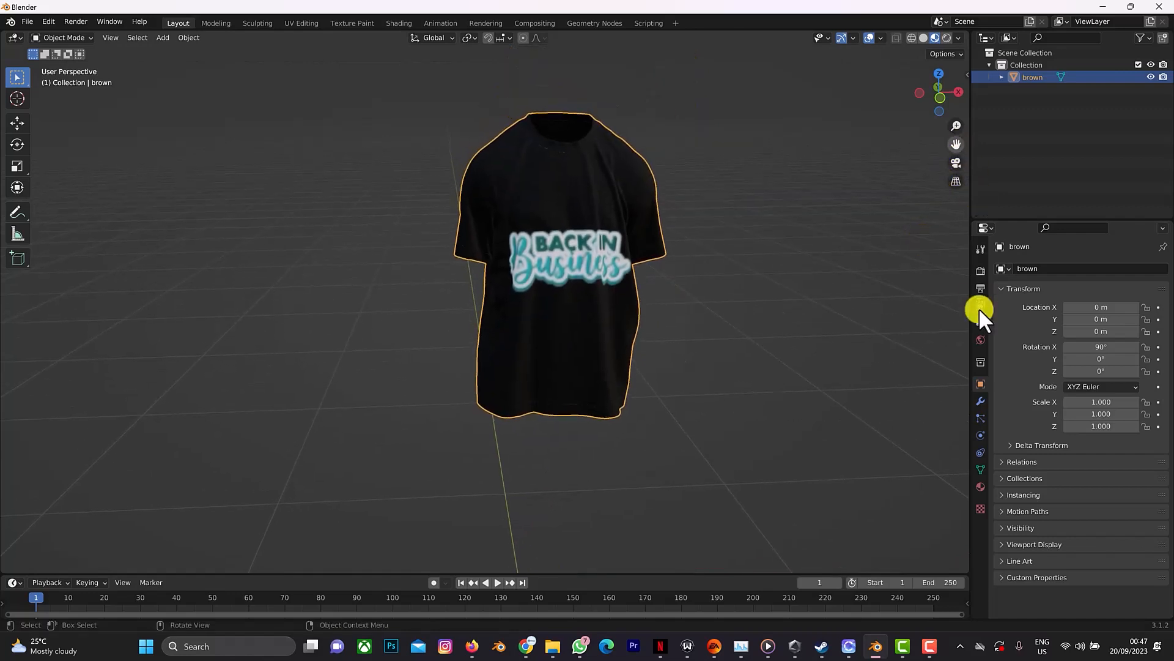
Step: Add a Mesh Cache modifier to the T-shirt and set its format to PC2
left_click(981, 402)
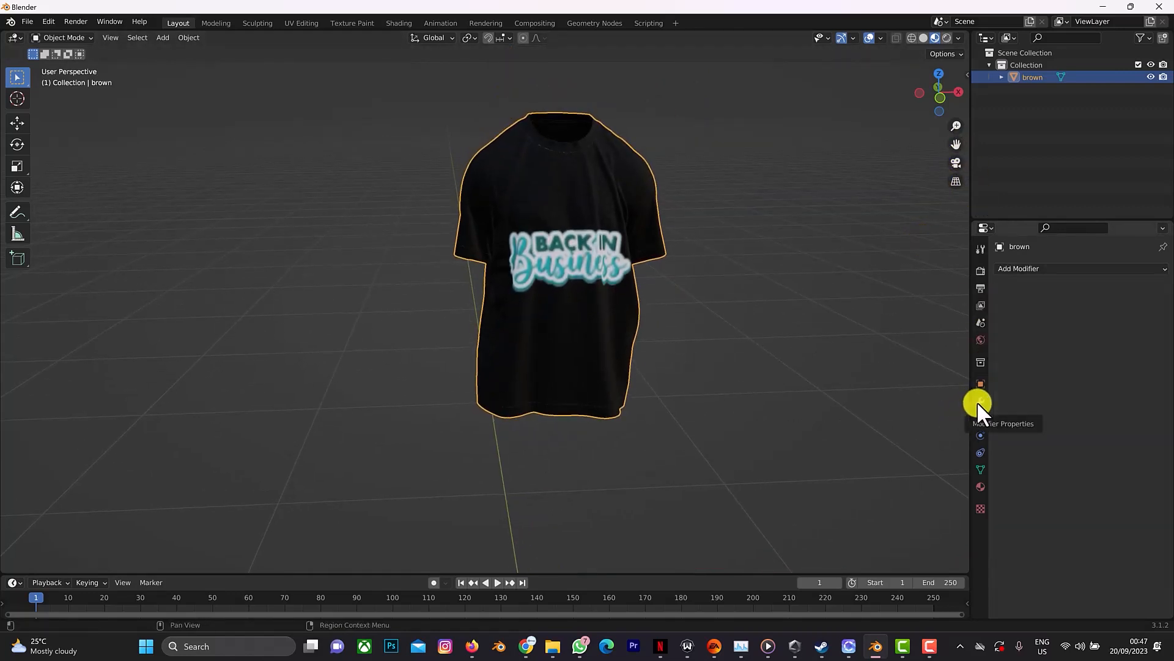
left_click(1028, 269)
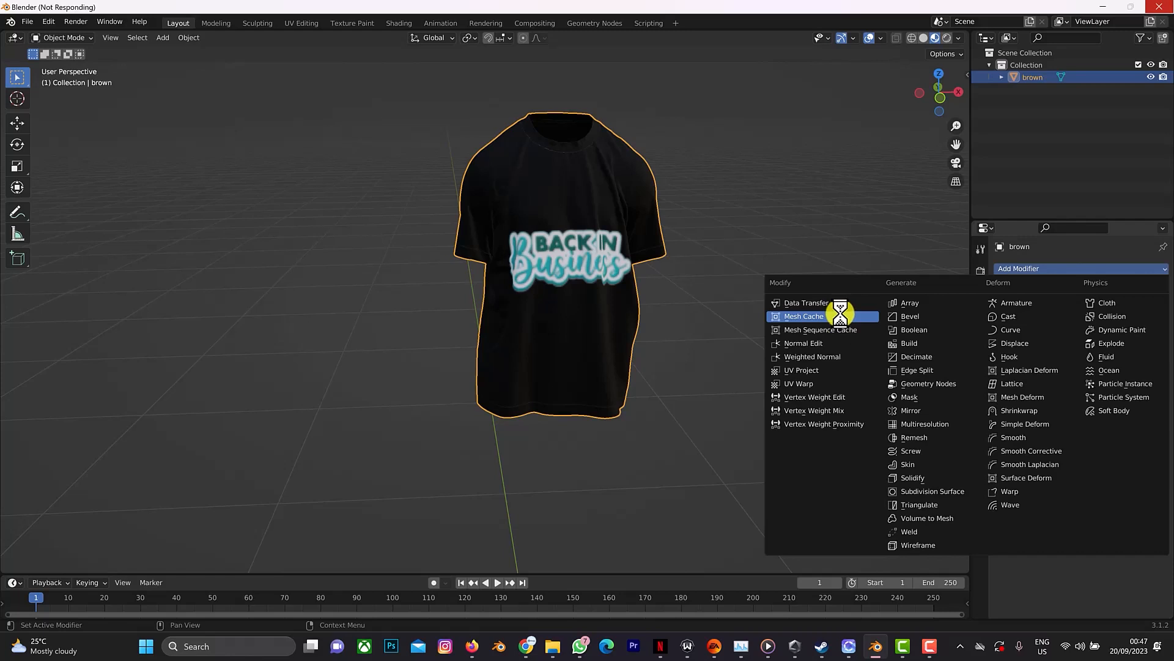
left_click(1078, 333)
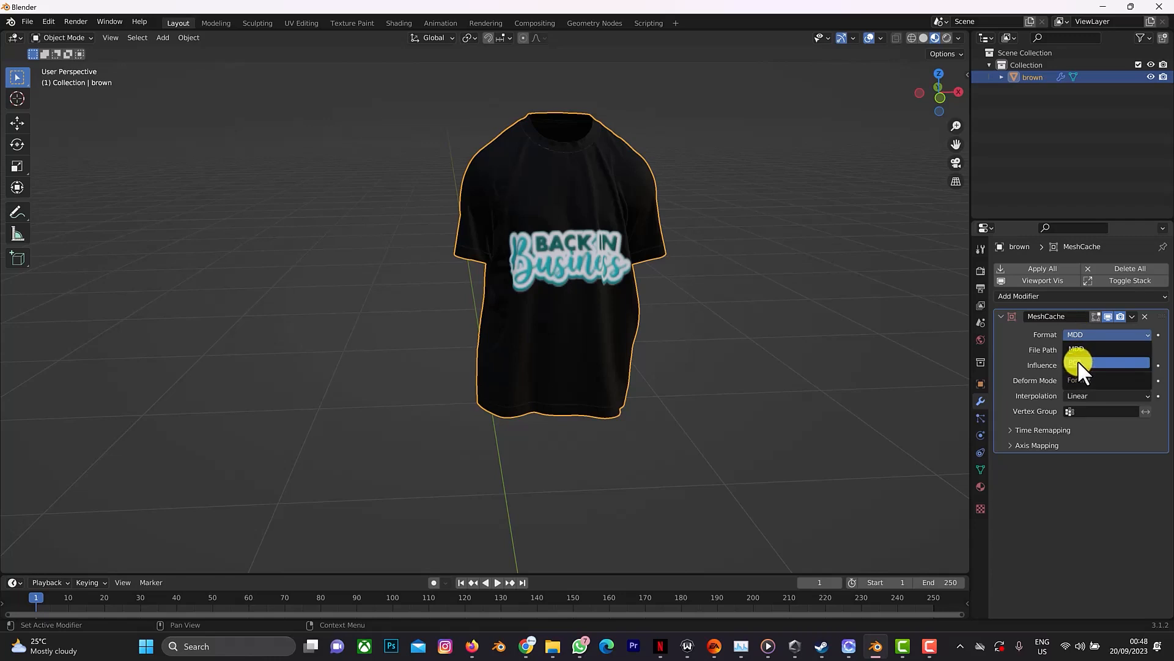
left_click(1078, 363)
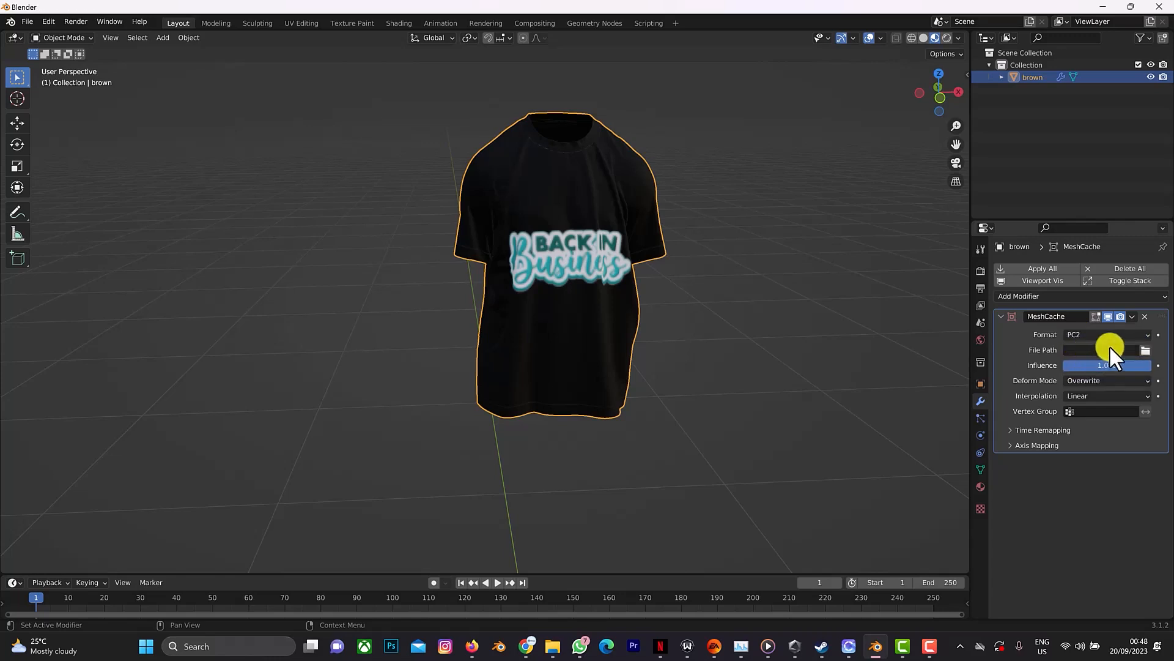
Step: Load brown.pc2 from D:\tutorial\point cache\brown as the Mesh Cache modifier's file
left_click(1146, 349)
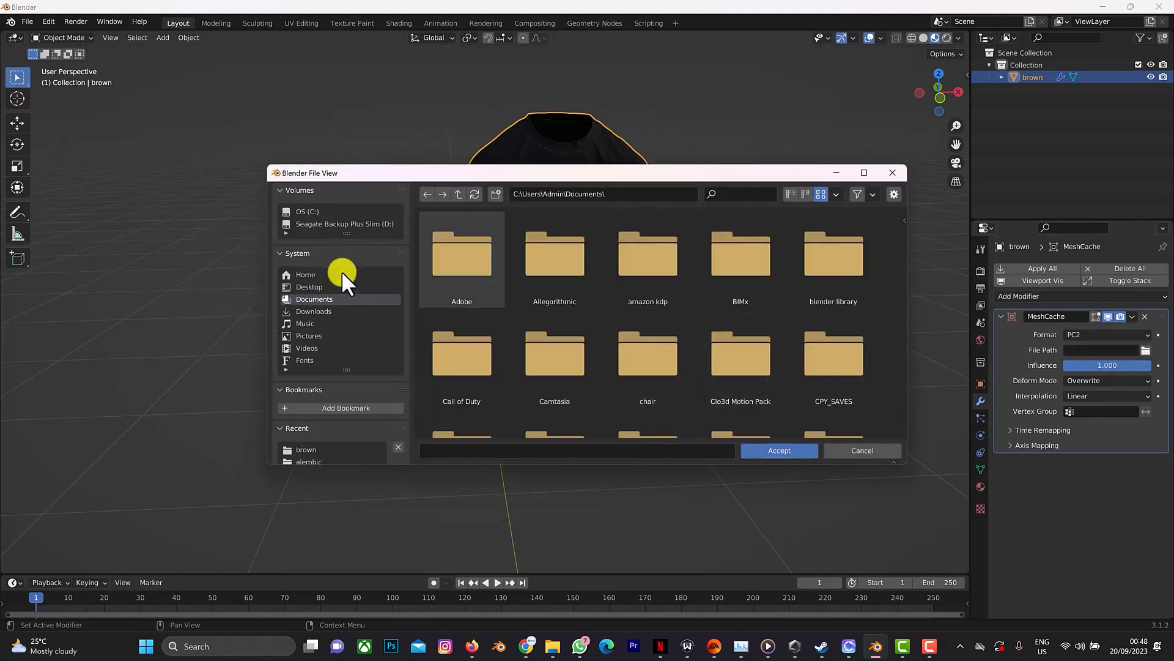
left_click(358, 224)
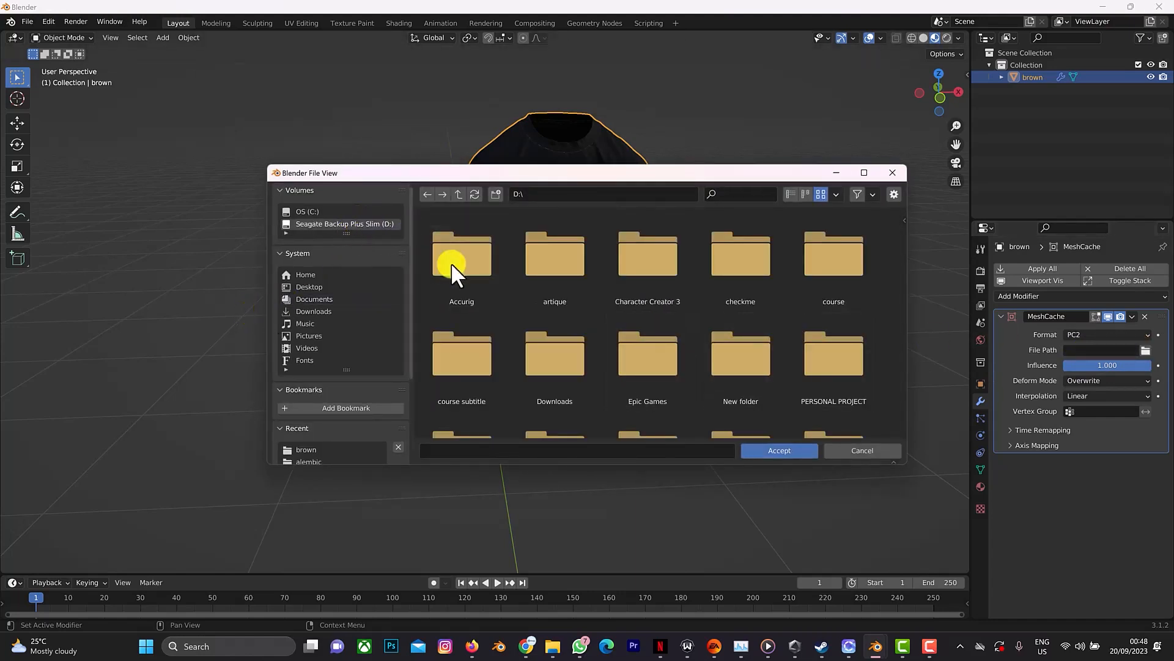
scroll(555, 302, "down", 3)
scroll(556, 302, "down", 2)
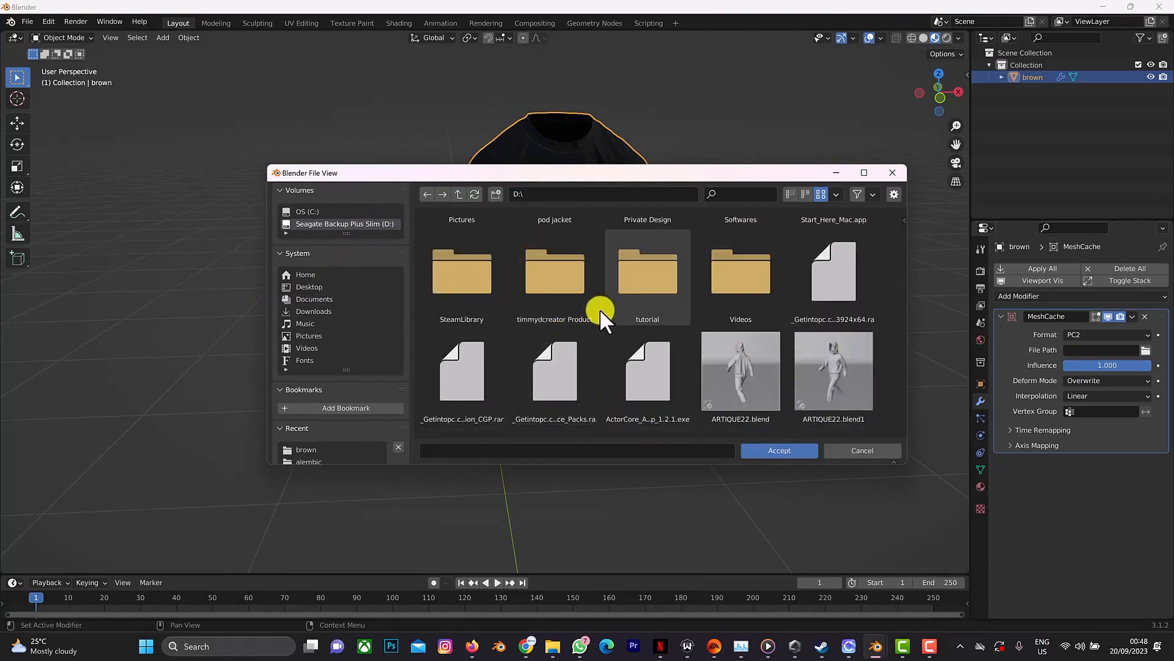
double_click(664, 334)
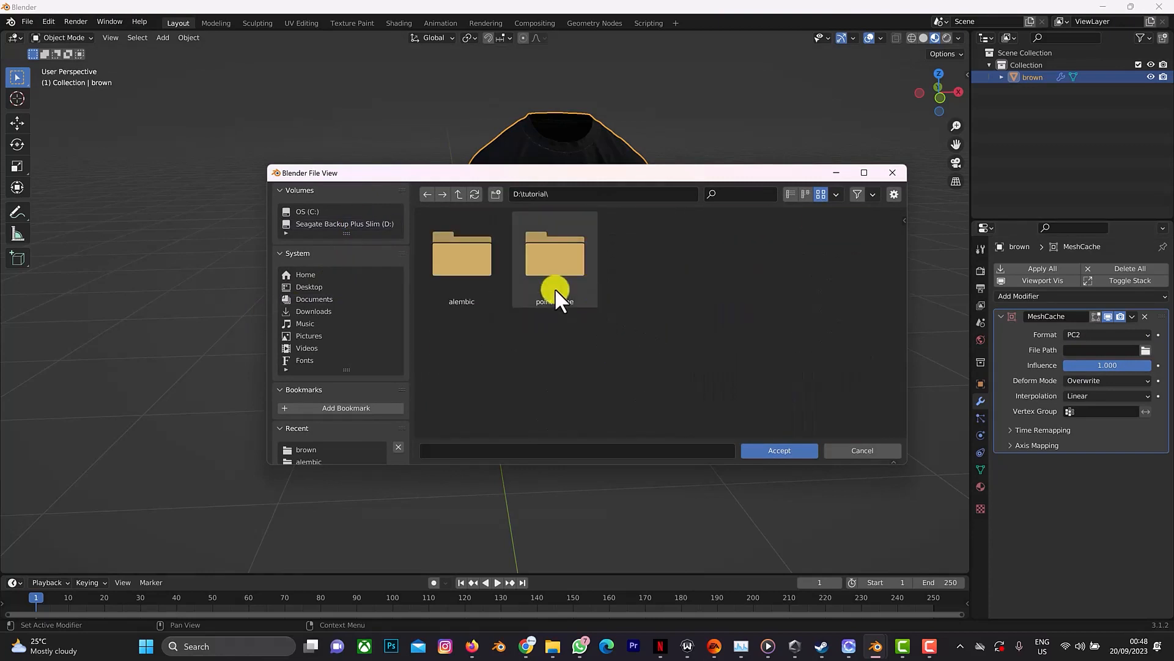
double_click(545, 269)
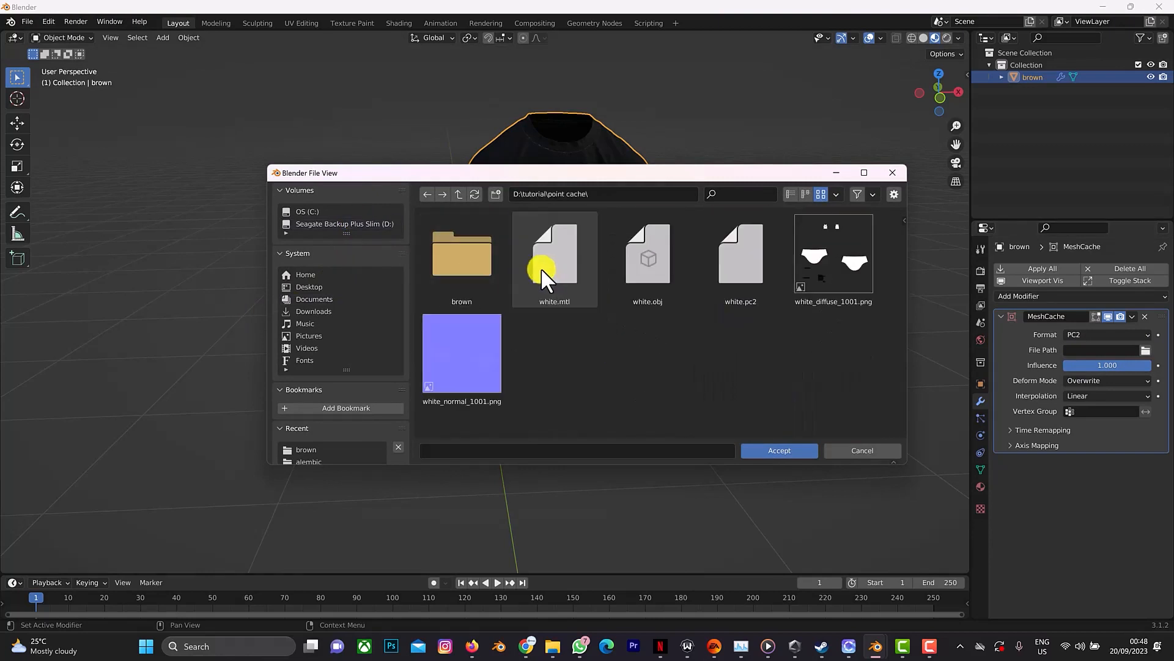
double_click(474, 272)
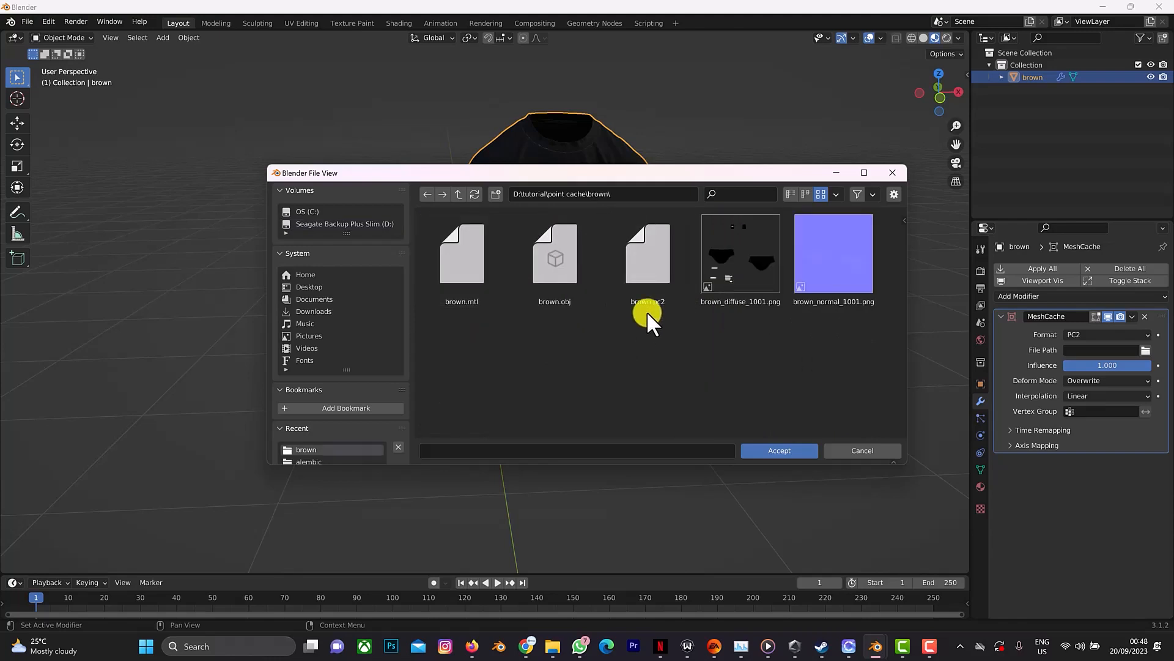
left_click(644, 294)
left_click(766, 452)
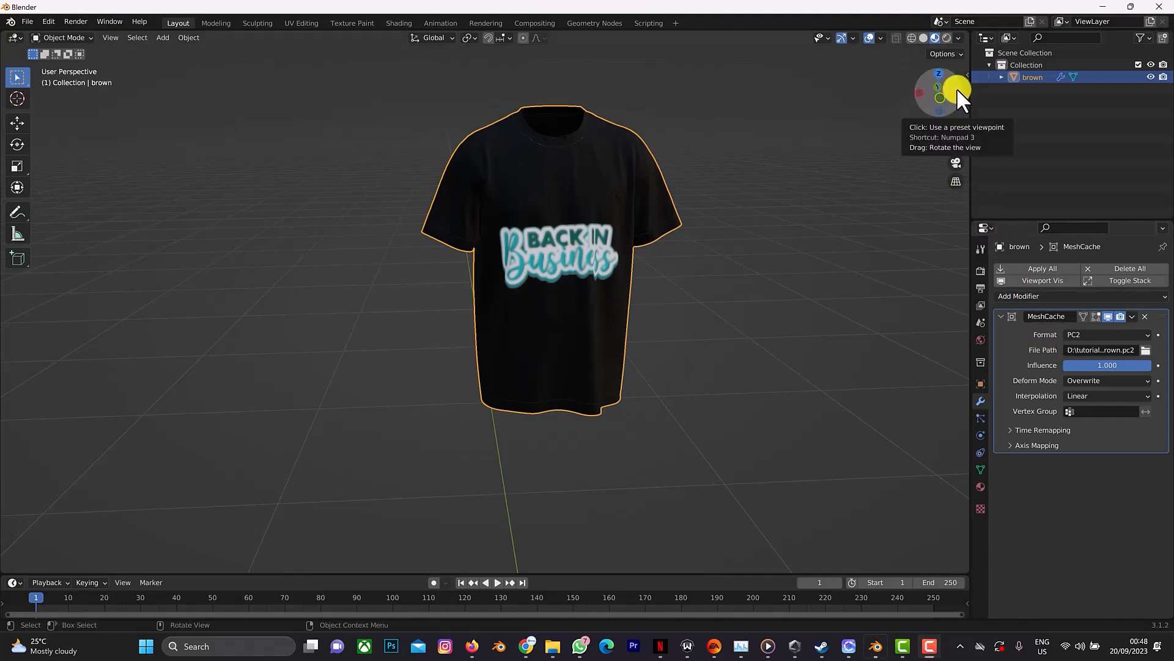
Step: Move the brown T-shirt along the global X axis in the positive direction, clear of the centre of the scene
left_click_drag(957, 88, 7, 252)
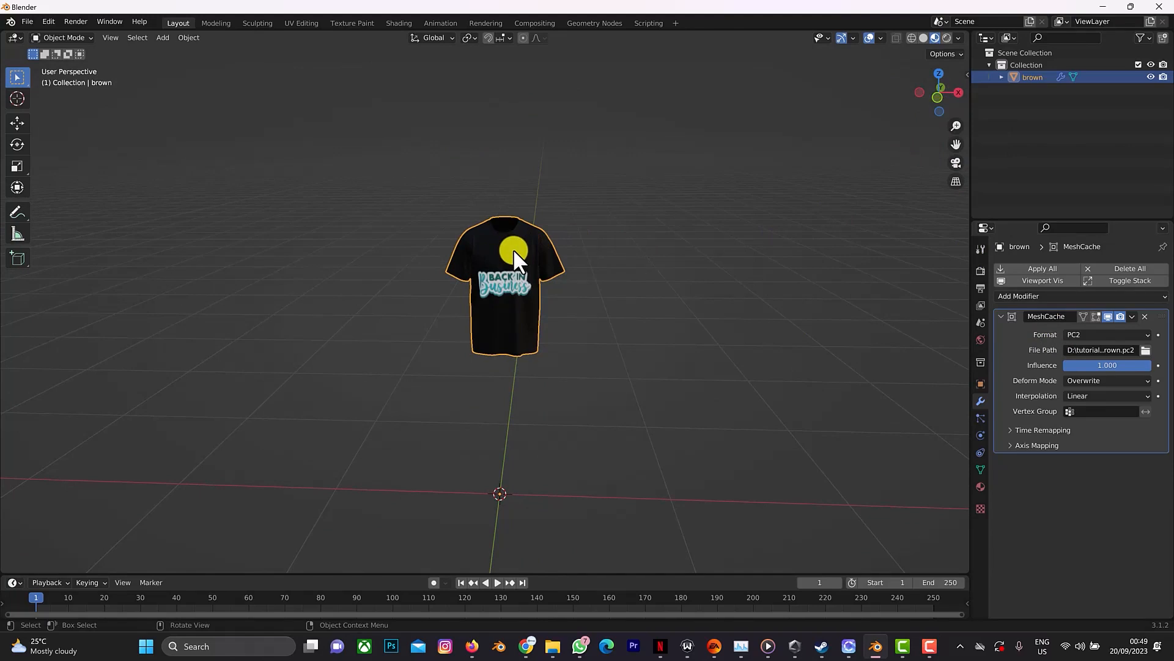
key("g")
key("x")
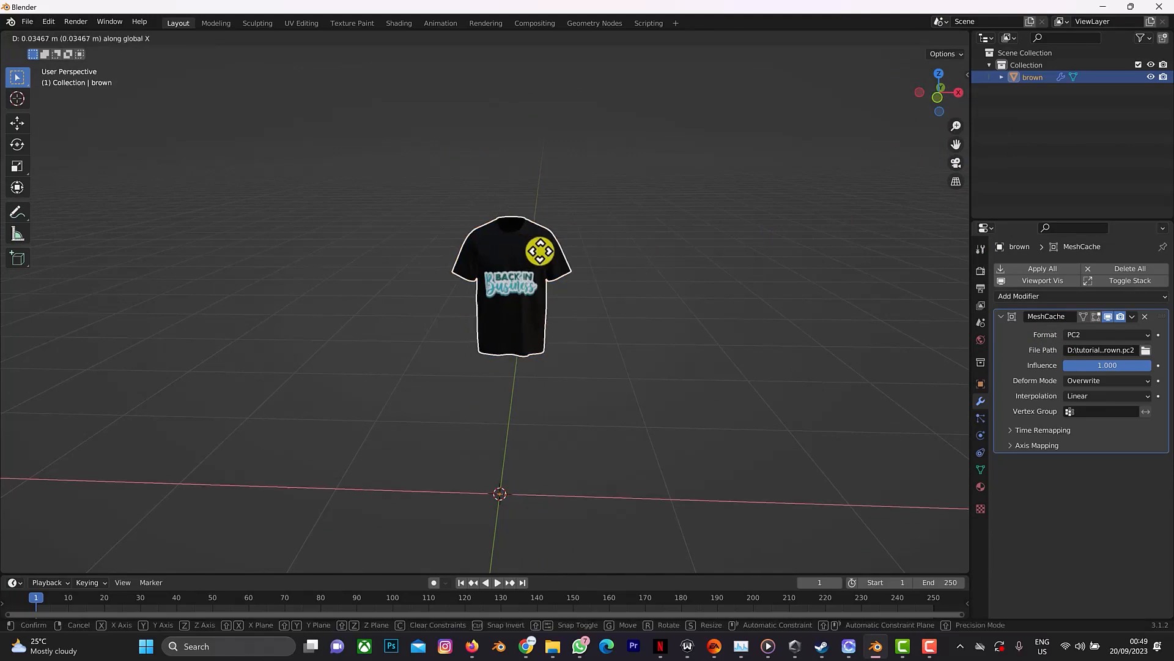
left_click(669, 279)
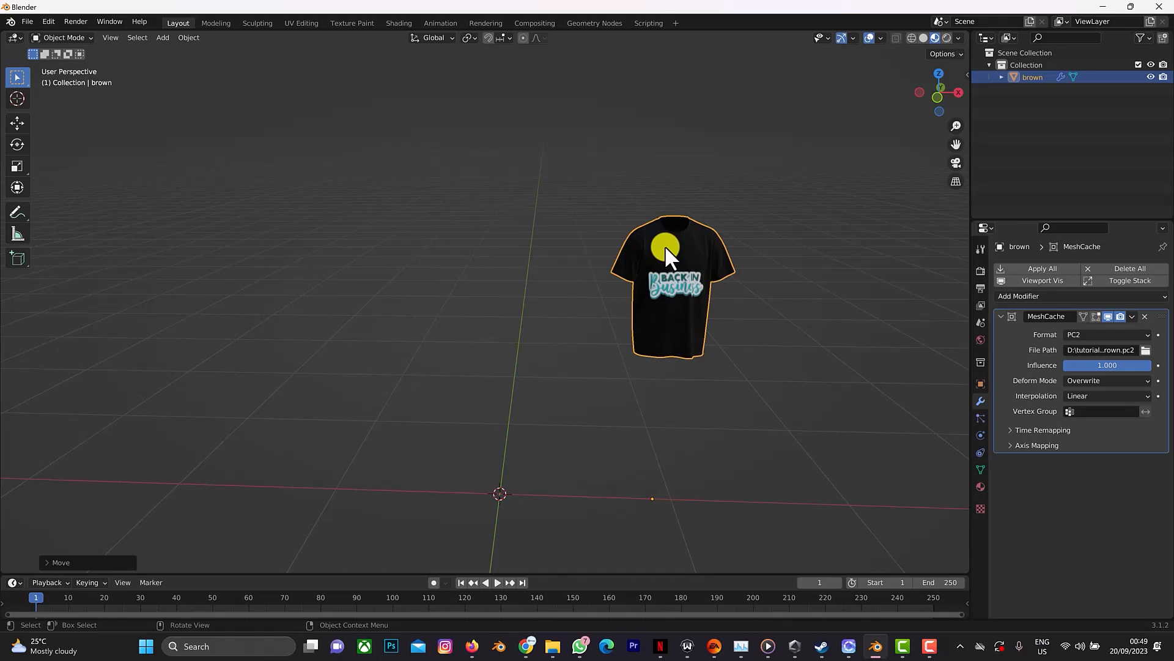
scroll(677, 239, "up", 4)
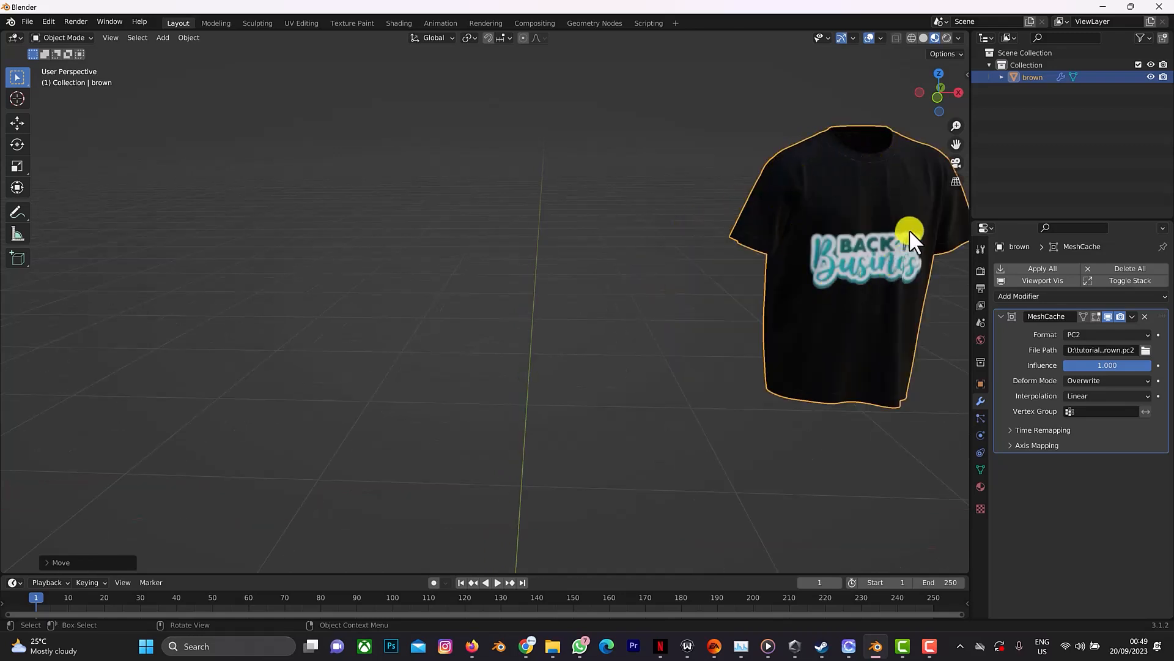
Step: Import alembic.abc from D:\tutorial\alembic through the Alembic importer with the default options
left_click(27, 21)
mouse_move(73, 189)
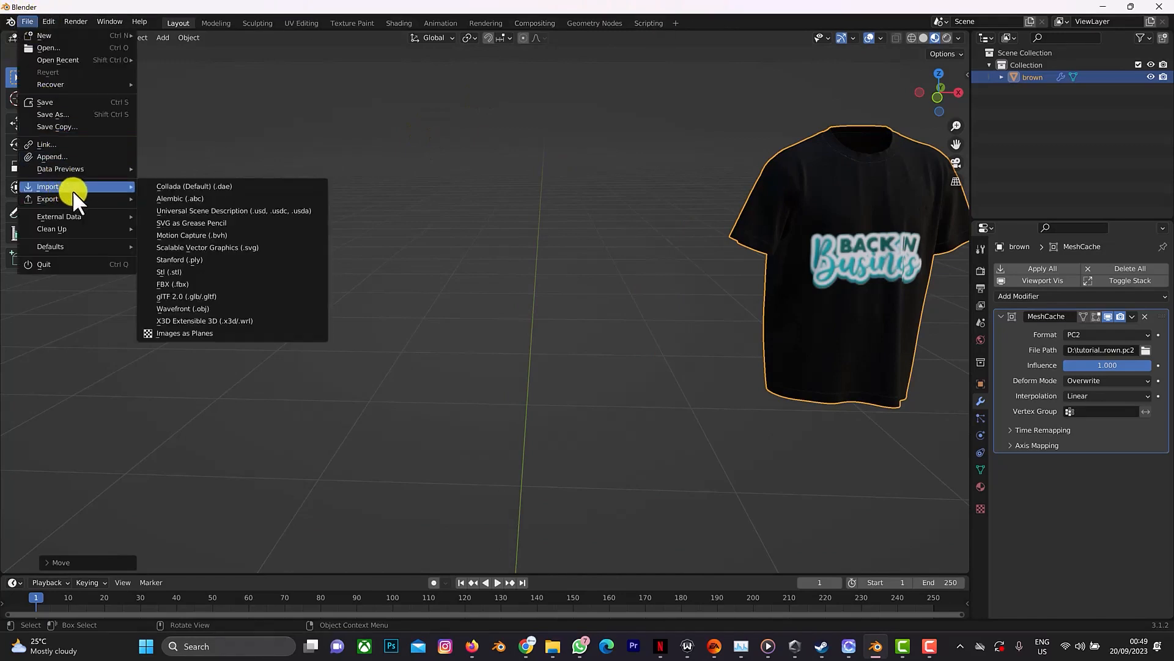
left_click(183, 202)
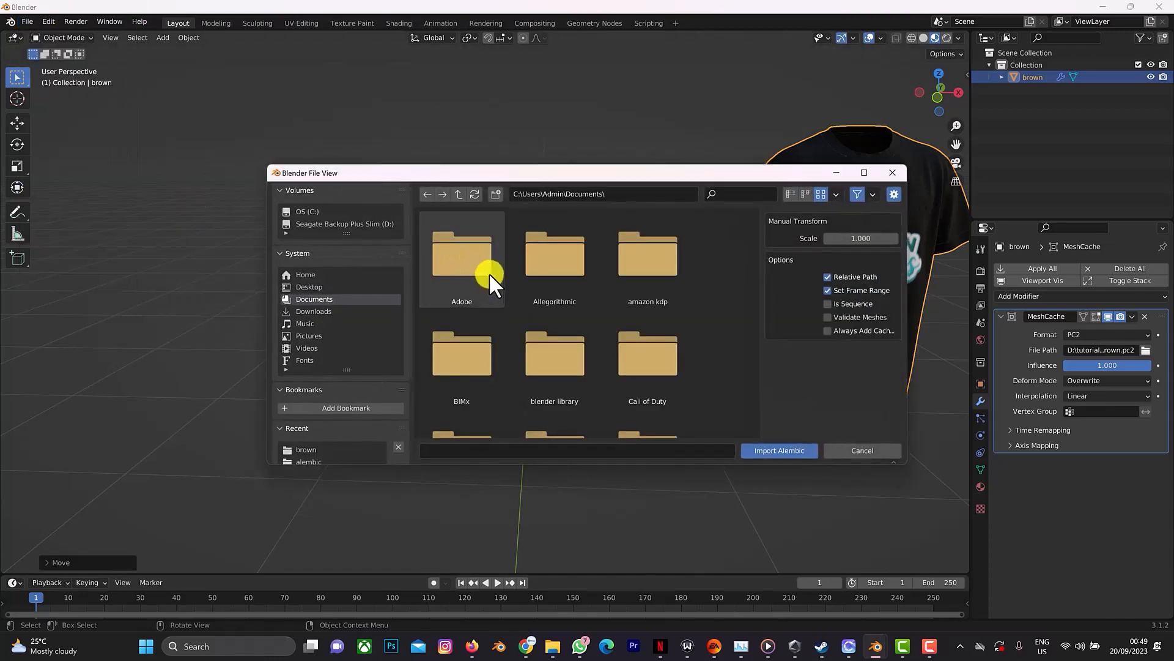
left_click(348, 223)
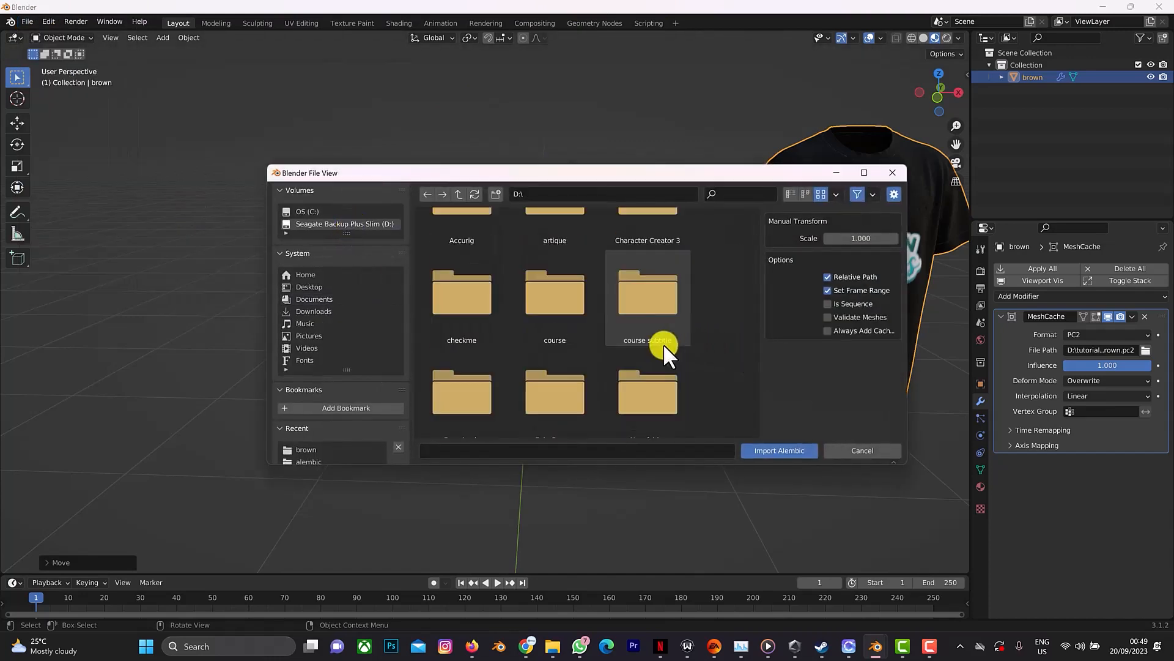
scroll(663, 346, "down", 2)
scroll(662, 347, "down", 4)
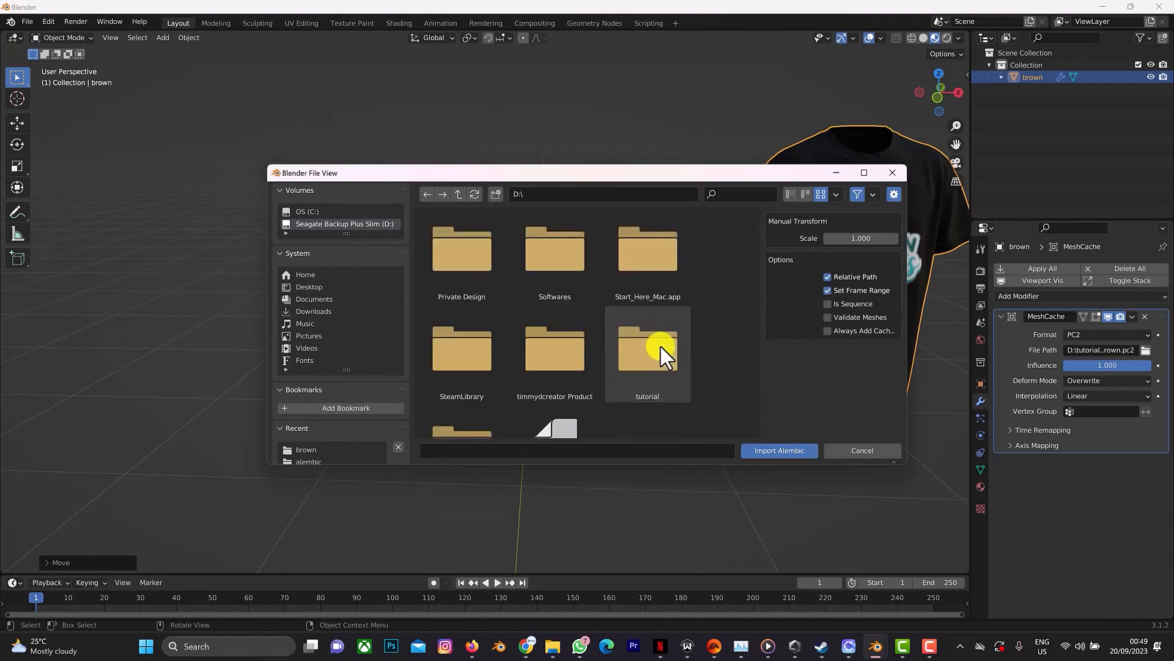
double_click(669, 317)
left_click(455, 269)
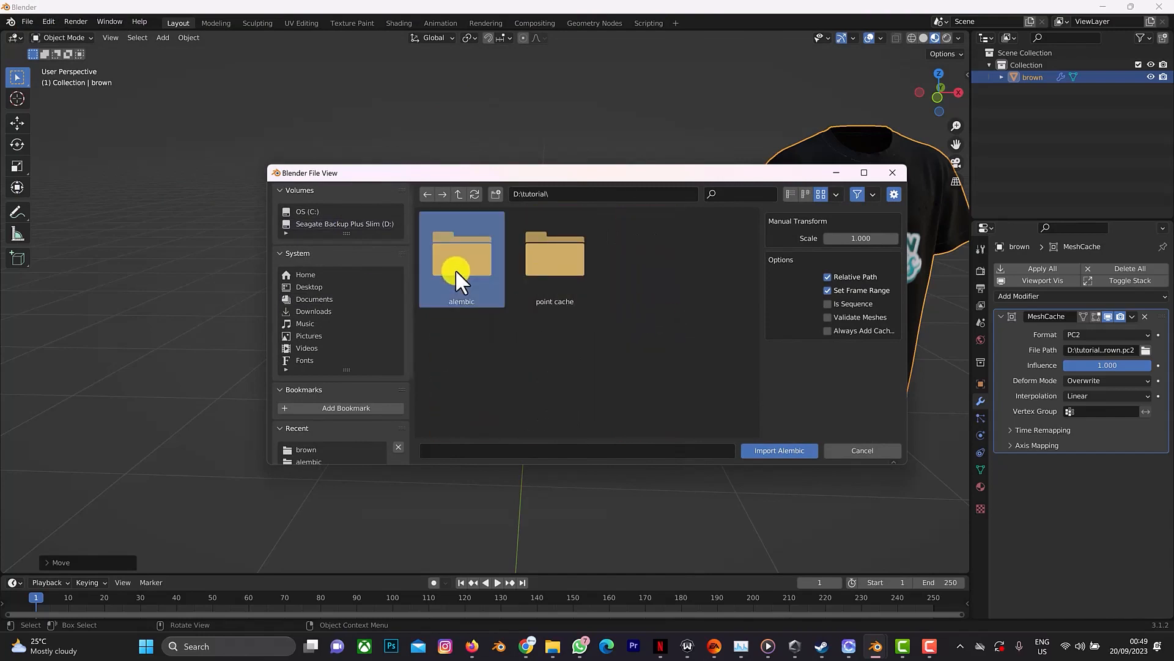
double_click(457, 268)
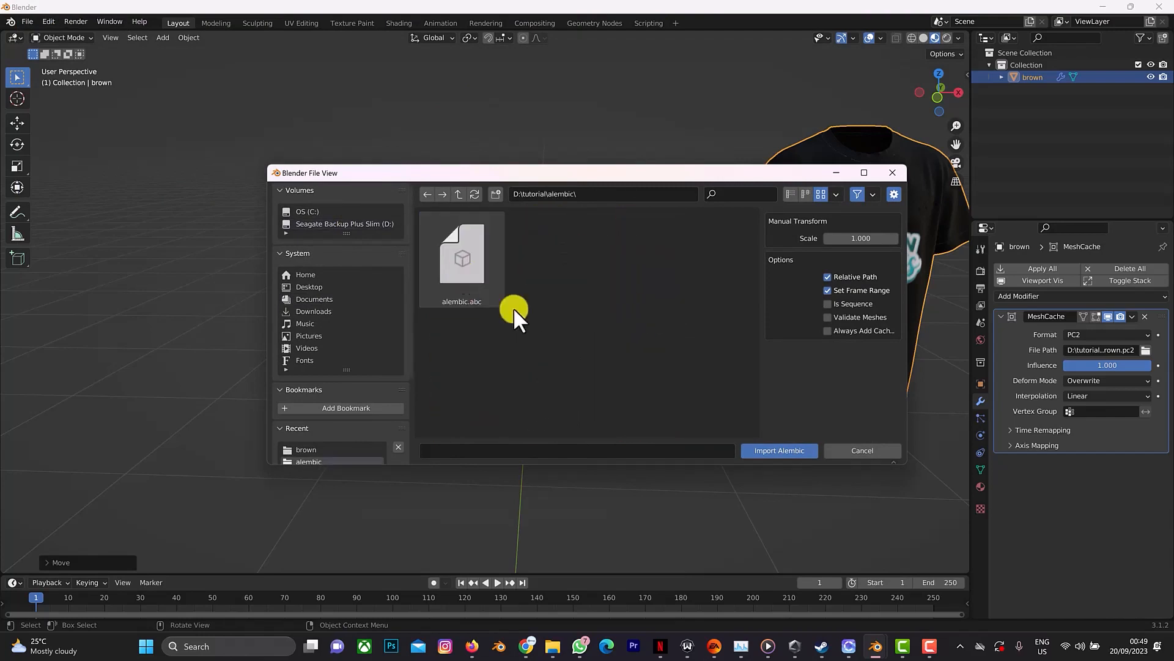
left_click(462, 278)
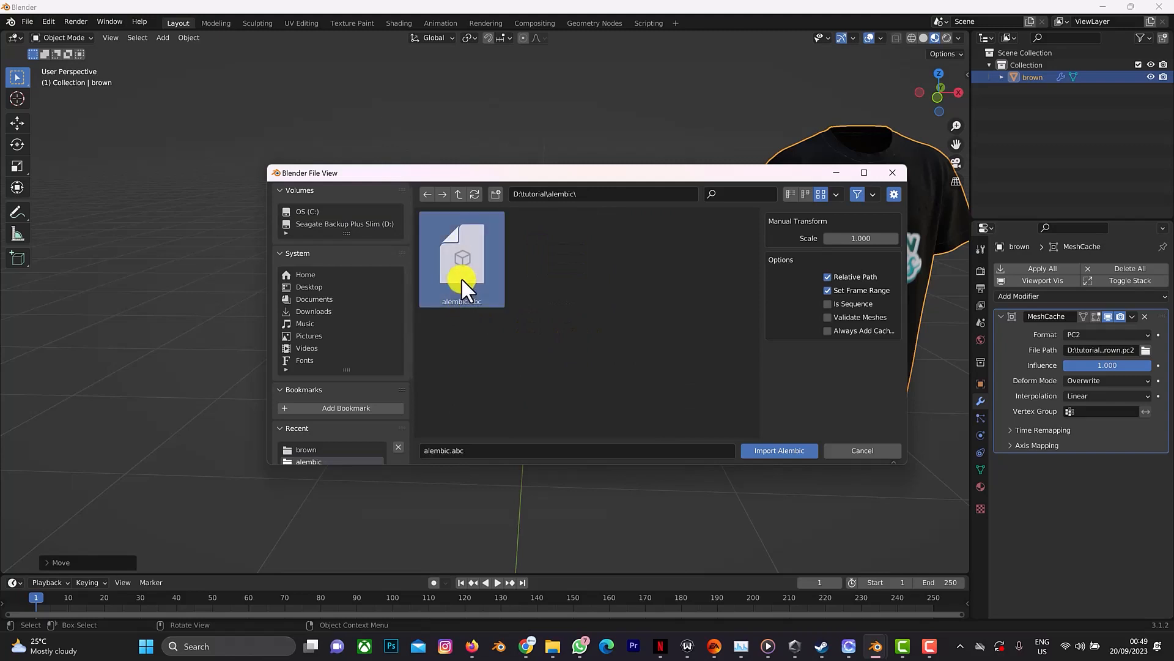
left_click(765, 450)
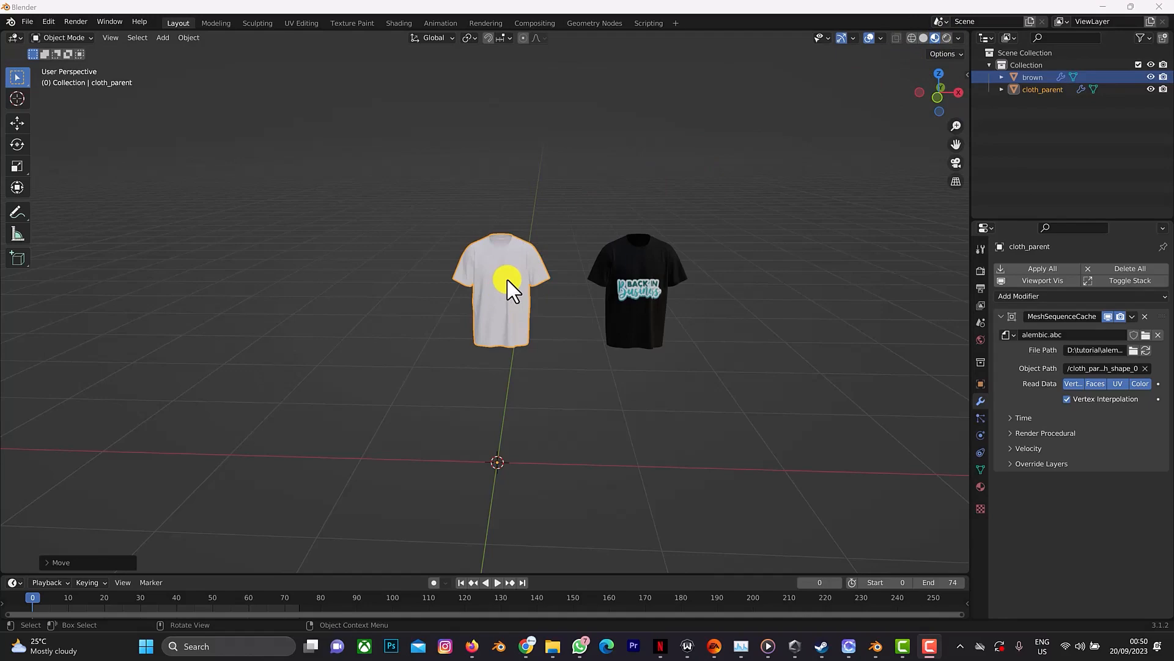
Step: Switch to CLO to look at the textured T-shirt and its UV layout, and return to Blender
left_click(849, 646)
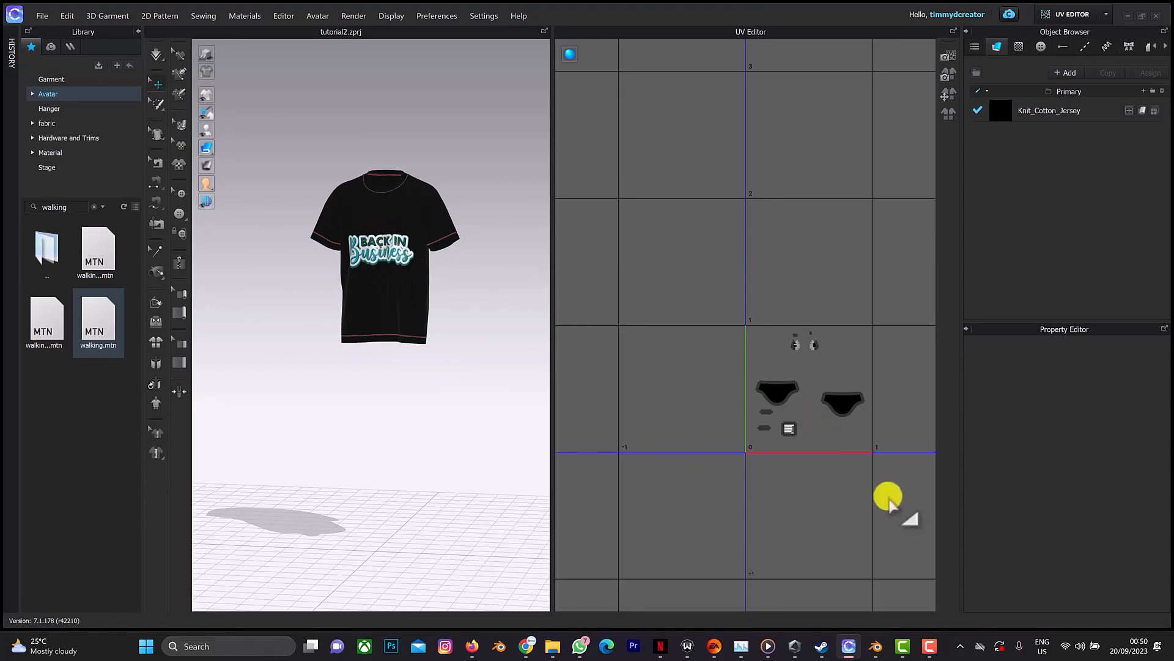
left_click(878, 645)
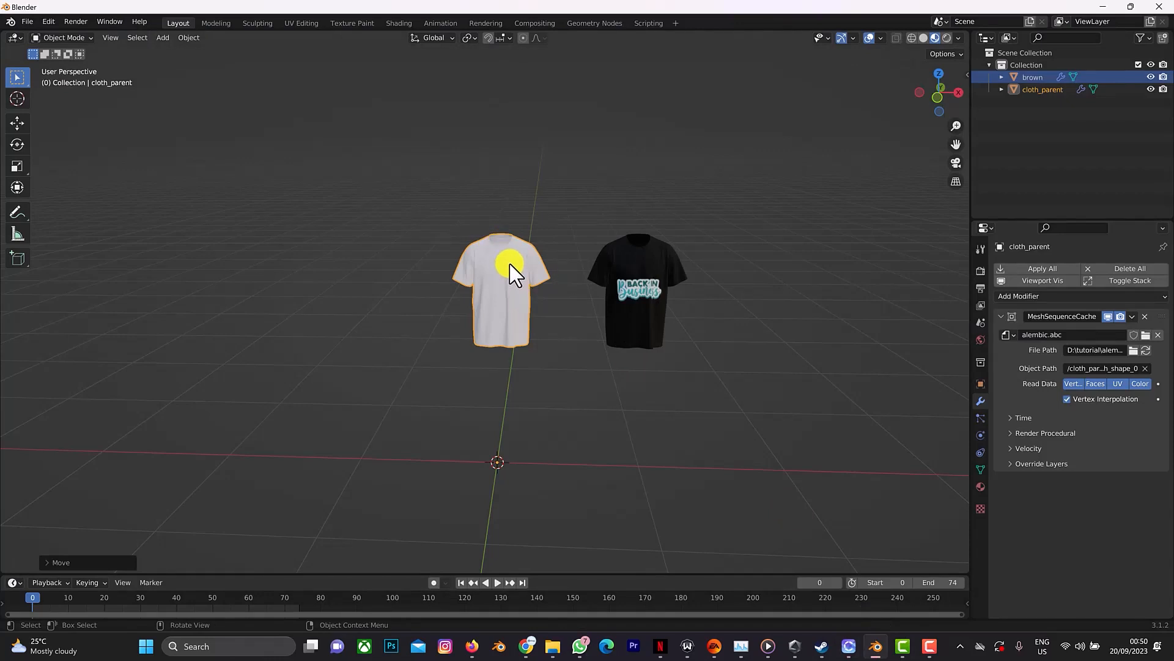
Step: Create a new material for the cloth_parent T-shirt in the Shading workspace and select its Principled BSDF node
left_click(397, 23)
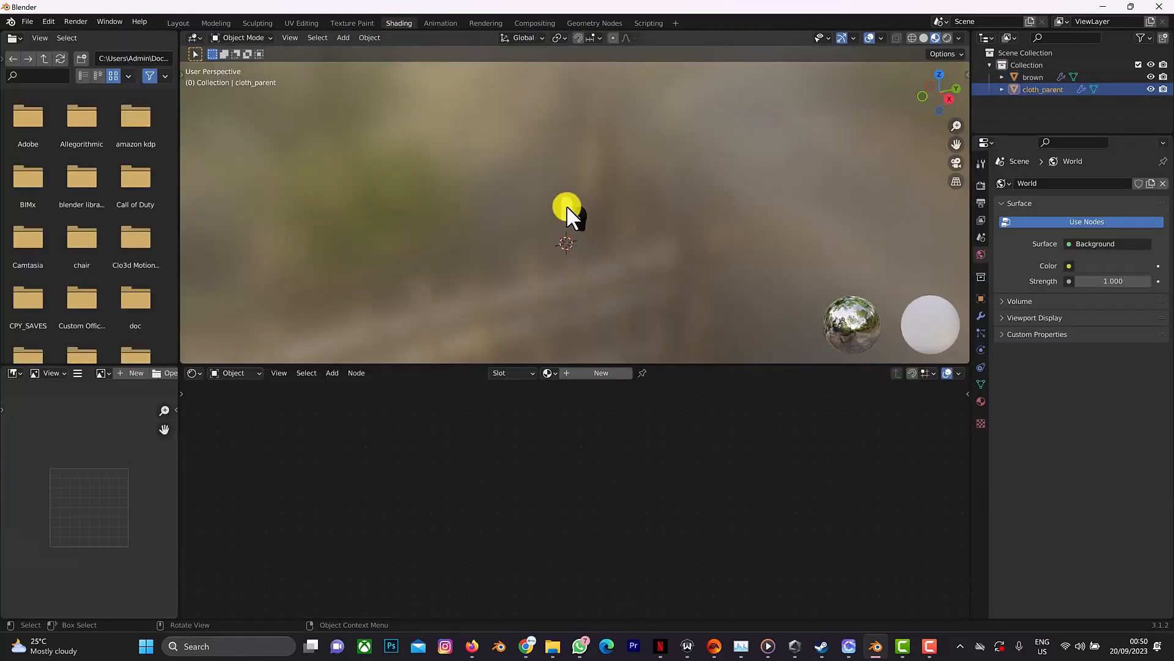
left_click(597, 372)
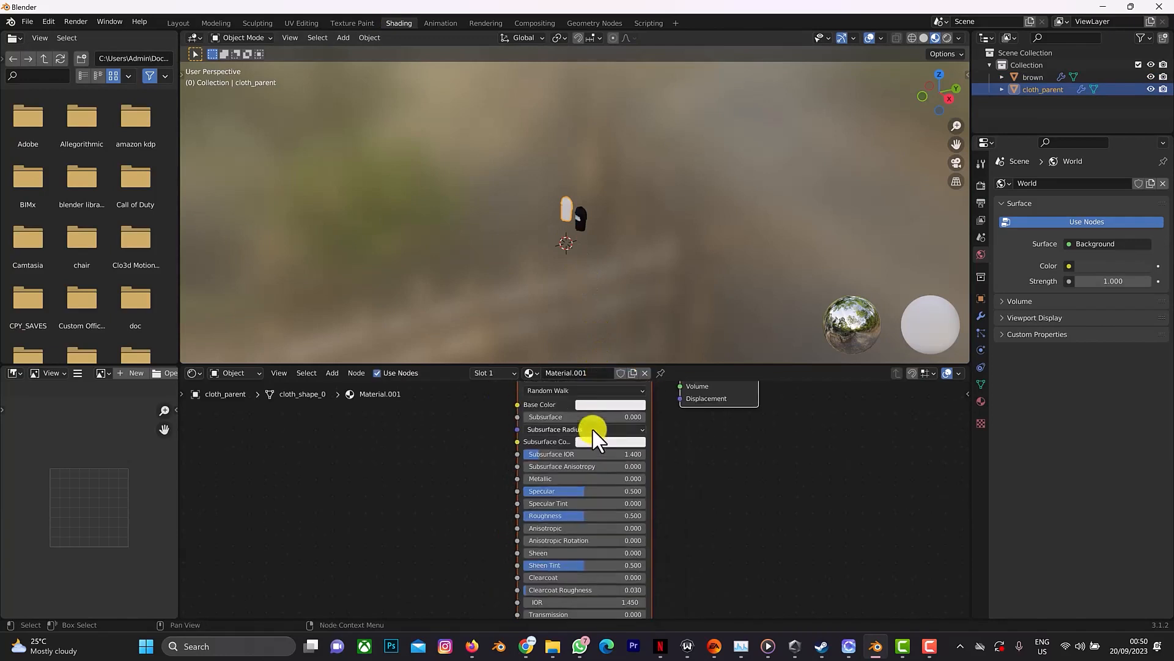
scroll(592, 428, "down", 3)
middle_click_drag(648, 487, 681, 460)
left_click(597, 395)
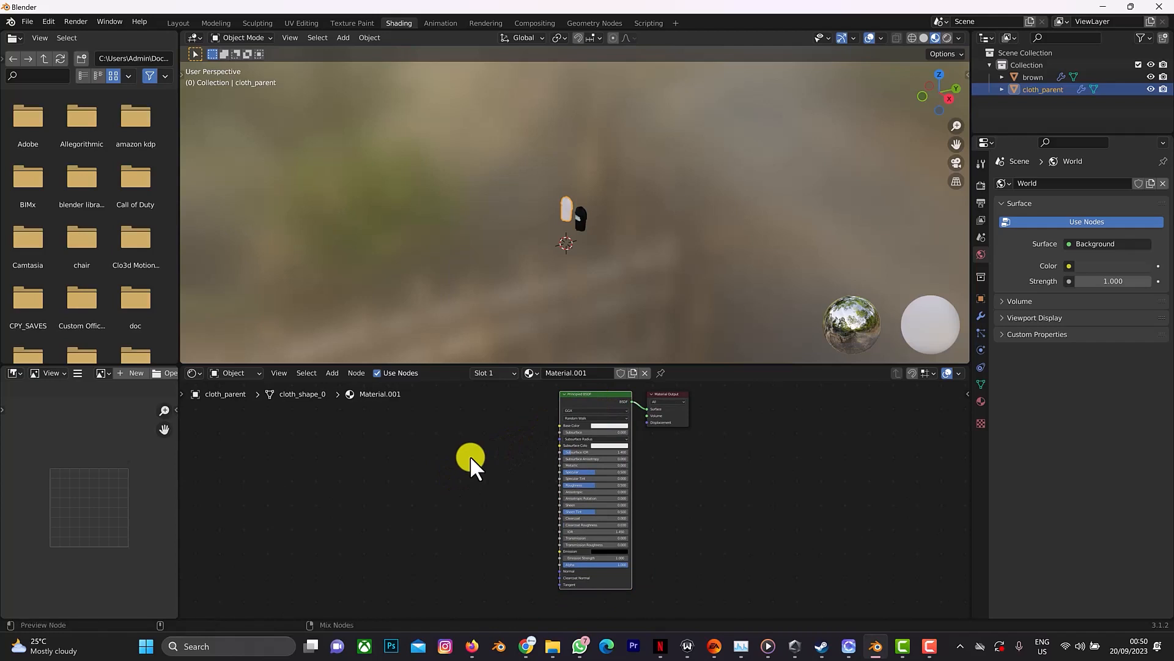
Step: Run Principled Texture Setup with color_1_diffuse_1001.png and color_1_normal_1001.png from D:\tutorial\alembic
key("ctrl+shift+t")
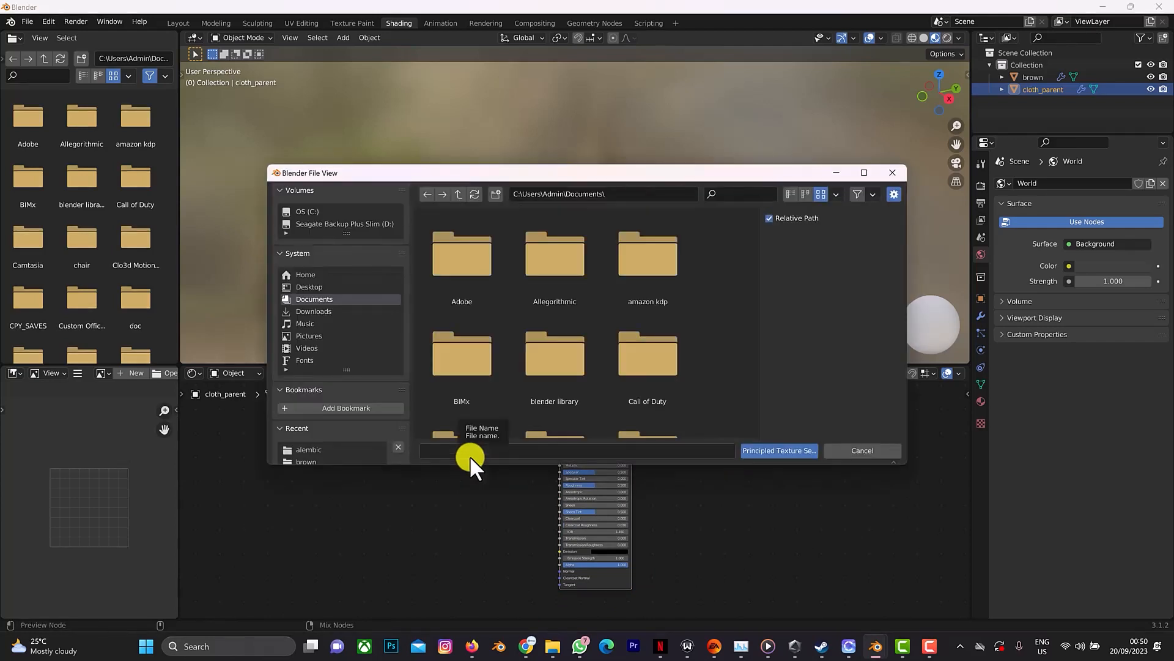
left_click(326, 224)
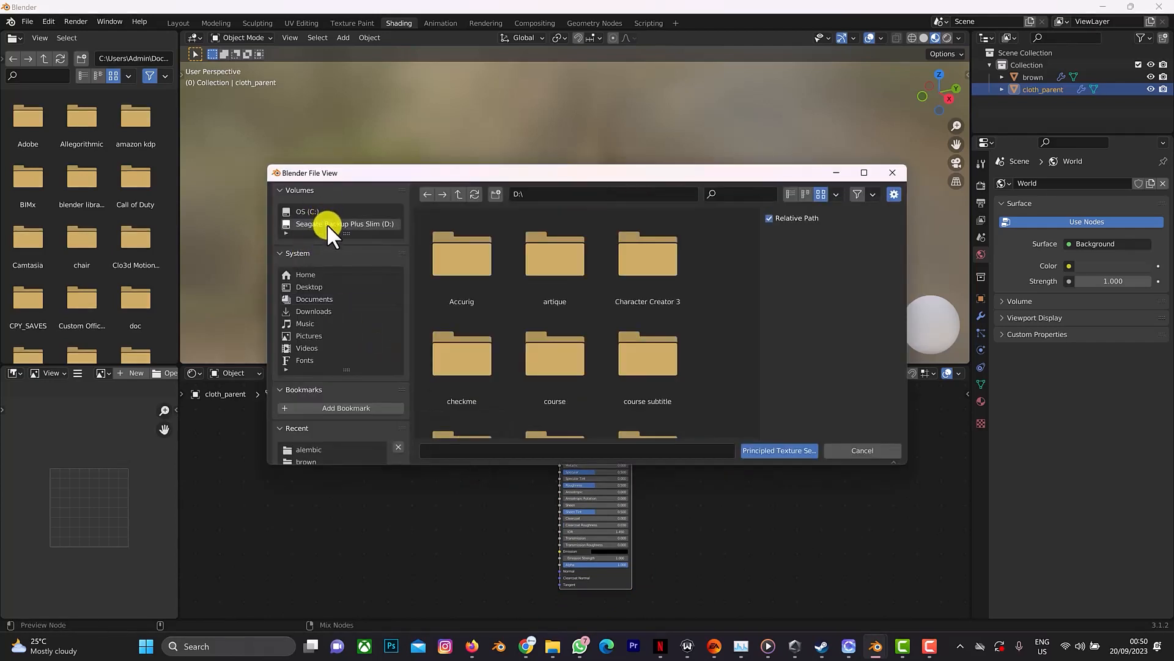
scroll(479, 300, "down", 2)
scroll(482, 303, "down", 5)
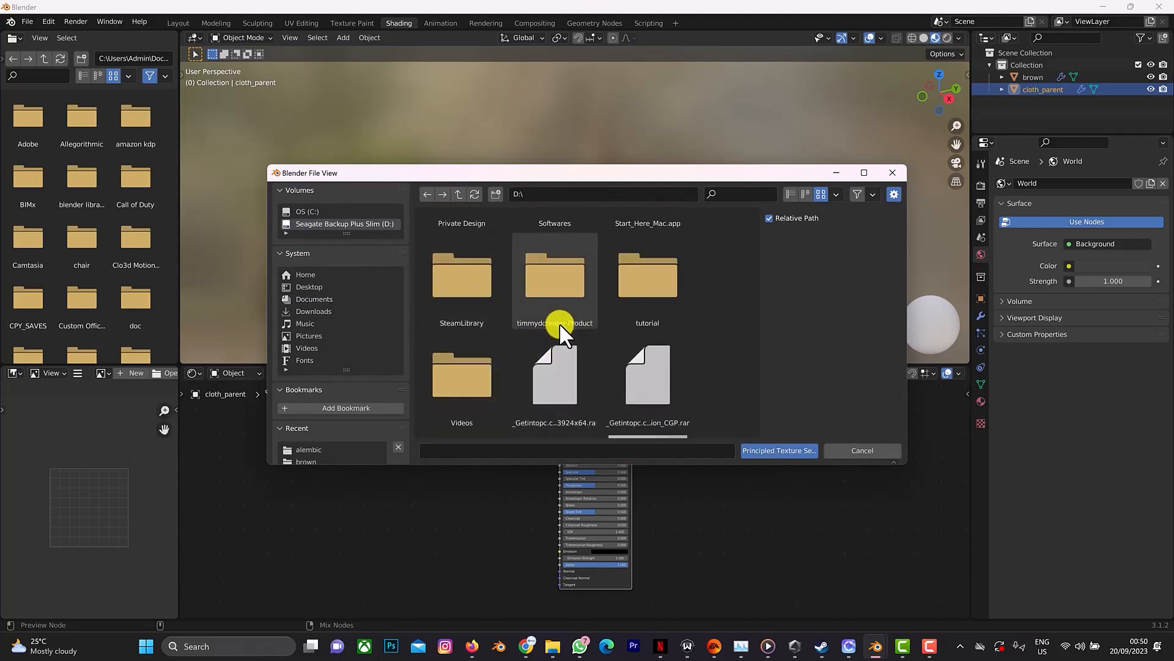
double_click(656, 296)
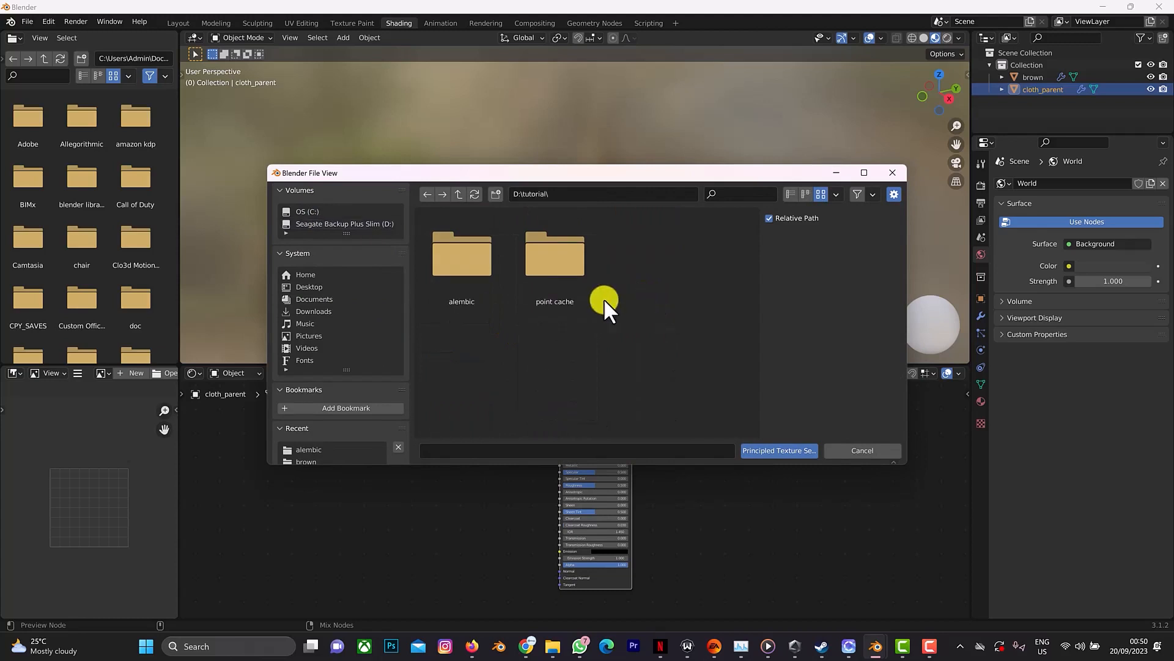
double_click(481, 287)
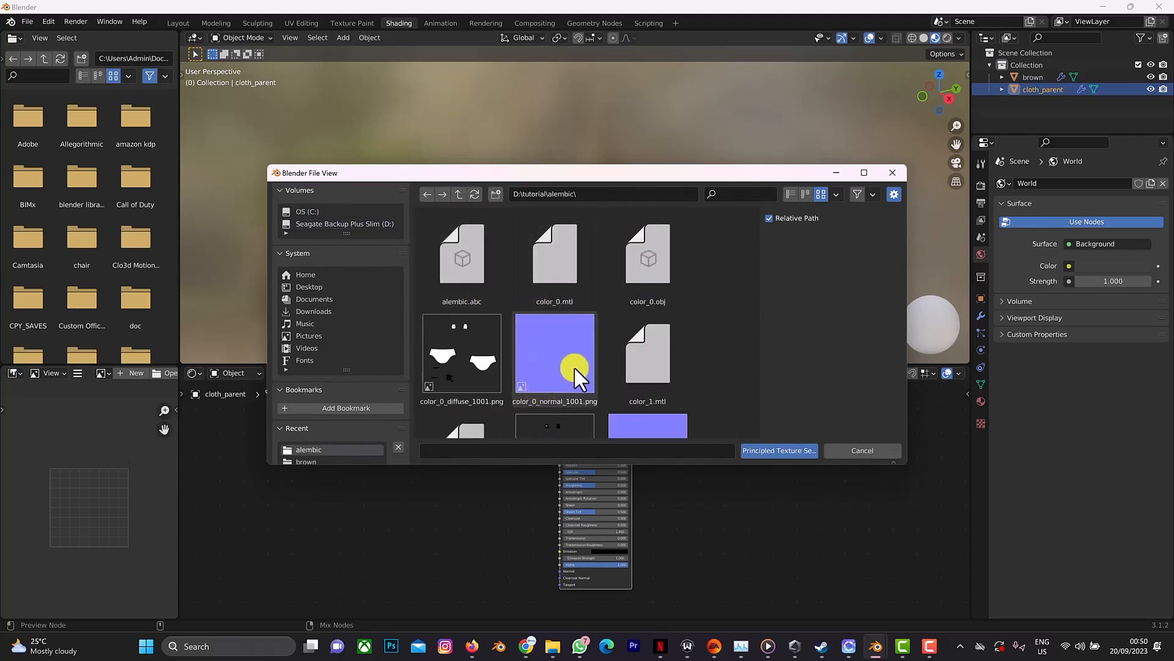
scroll(575, 365, "down", 2)
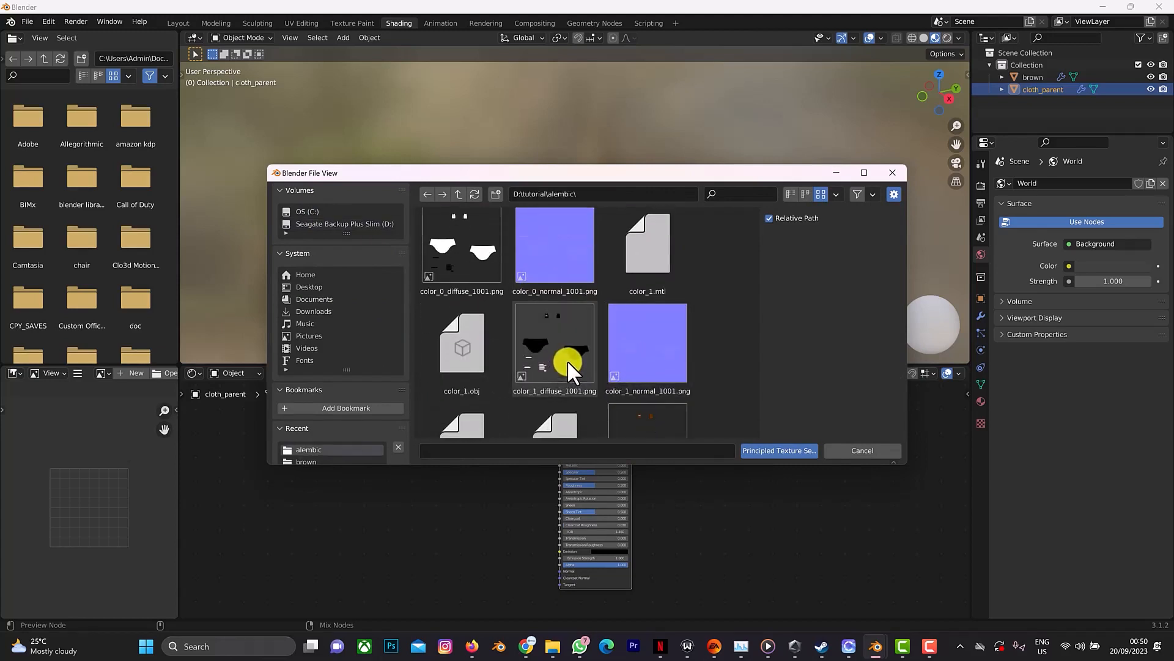
left_click(567, 359)
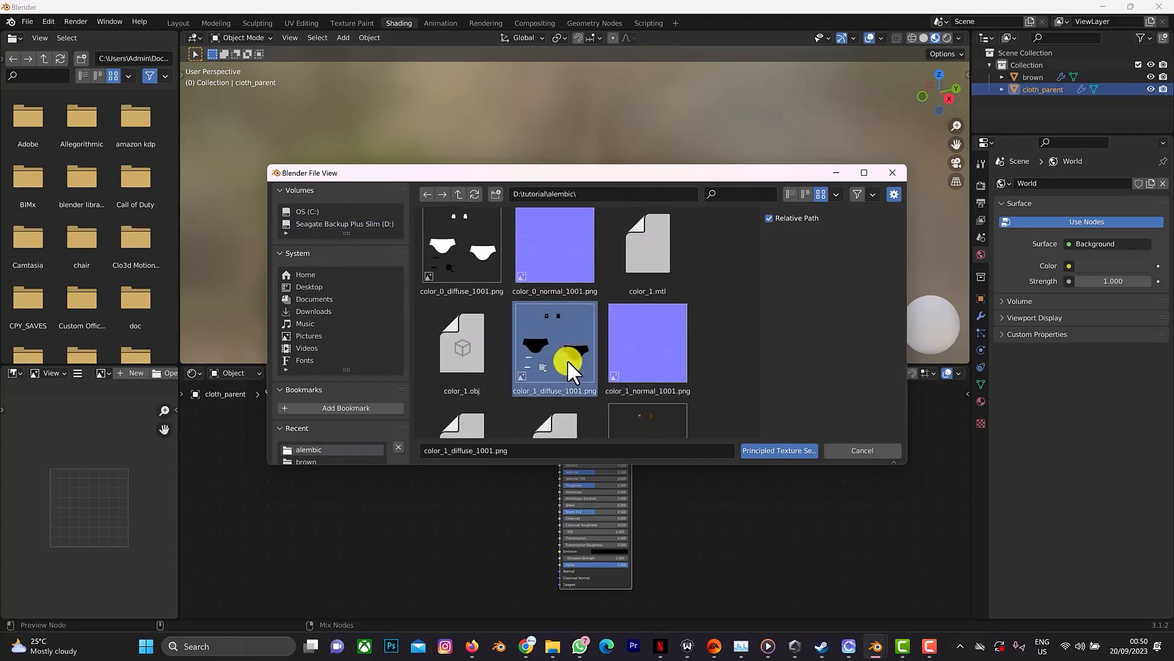
left_click(644, 350, "shift")
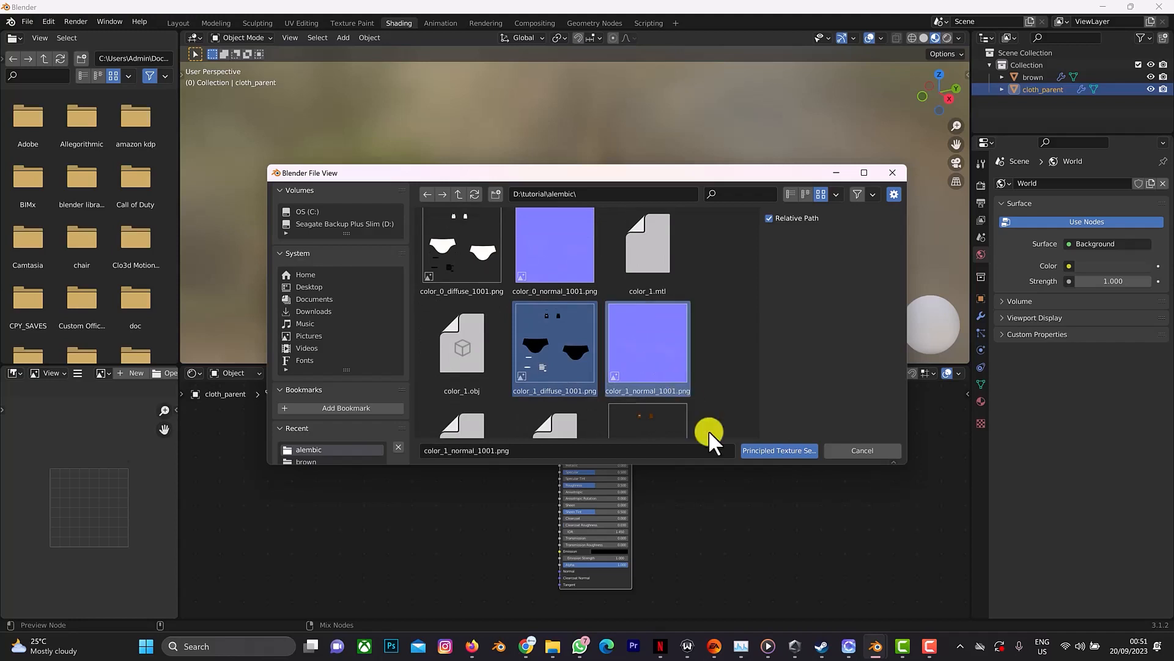
left_click(762, 450)
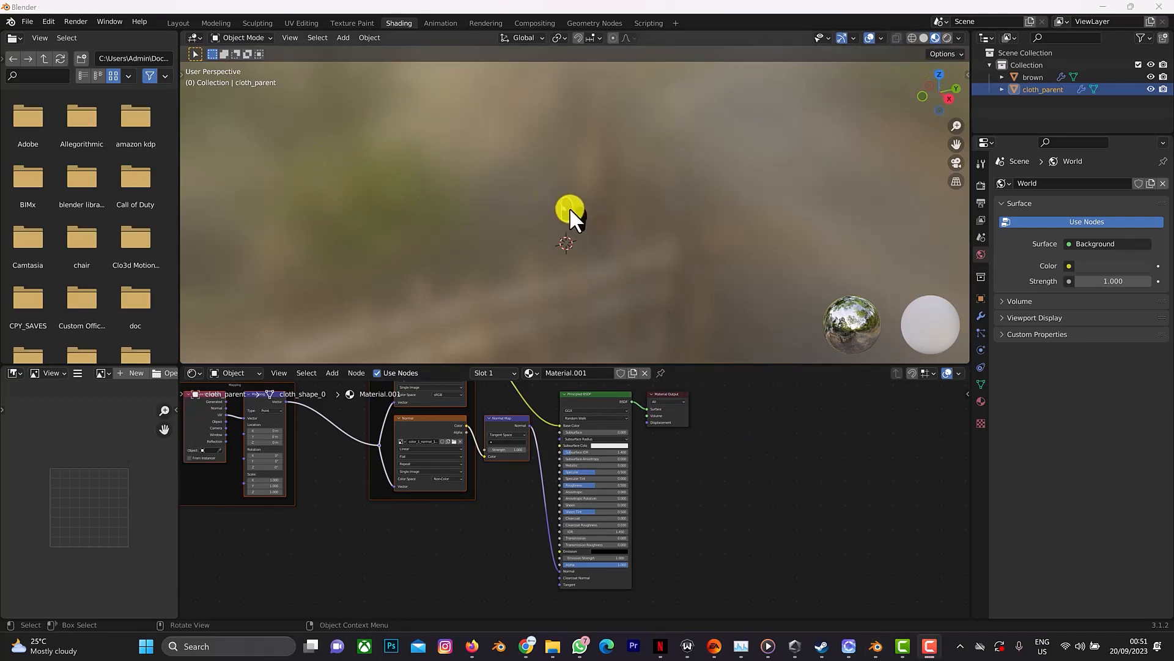
Step: Return to the Layout workspace and frame both T-shirts in the viewport to compare them
left_click(175, 21)
scroll(648, 240, "up", 4)
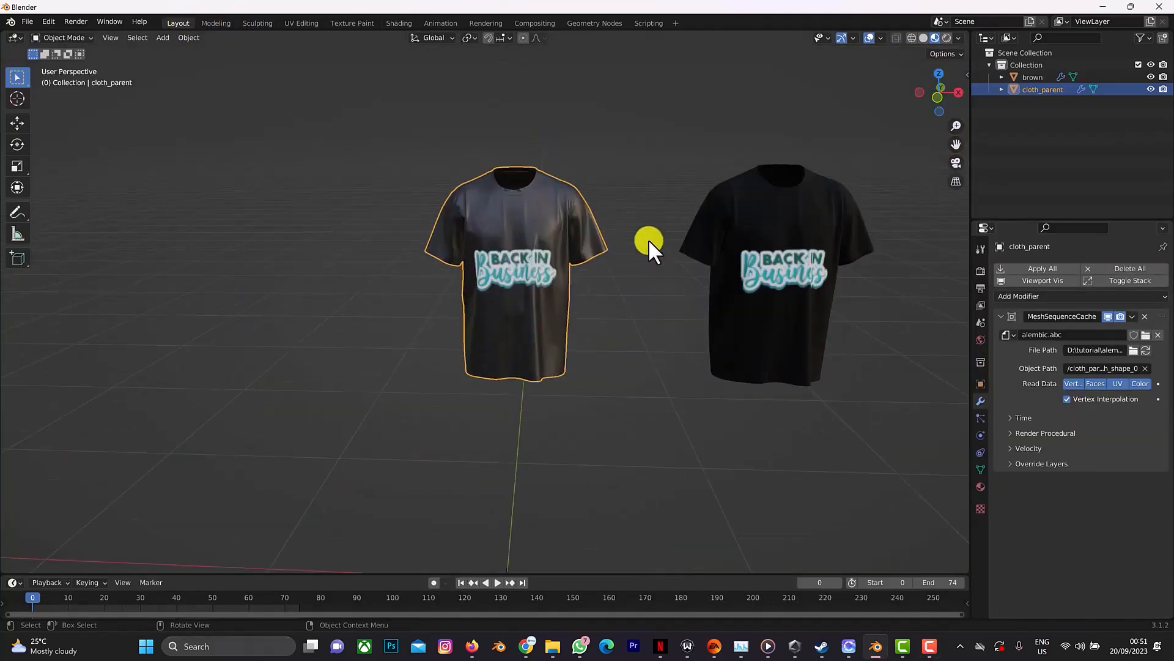
scroll(734, 197, "down", 1)
left_click_drag(954, 145, 836, 180)
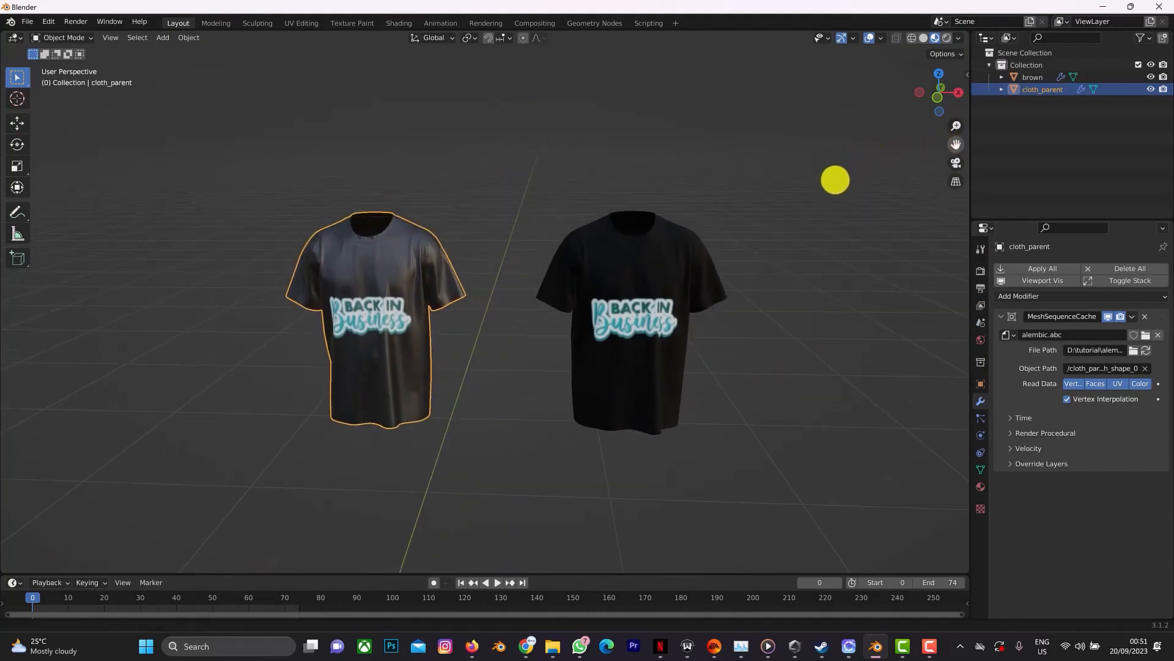
Step: Select the brown T-shirt and the cloth_parent T-shirt in turn to compare the two garments and their modifiers
left_click_drag(941, 111, 957, 129)
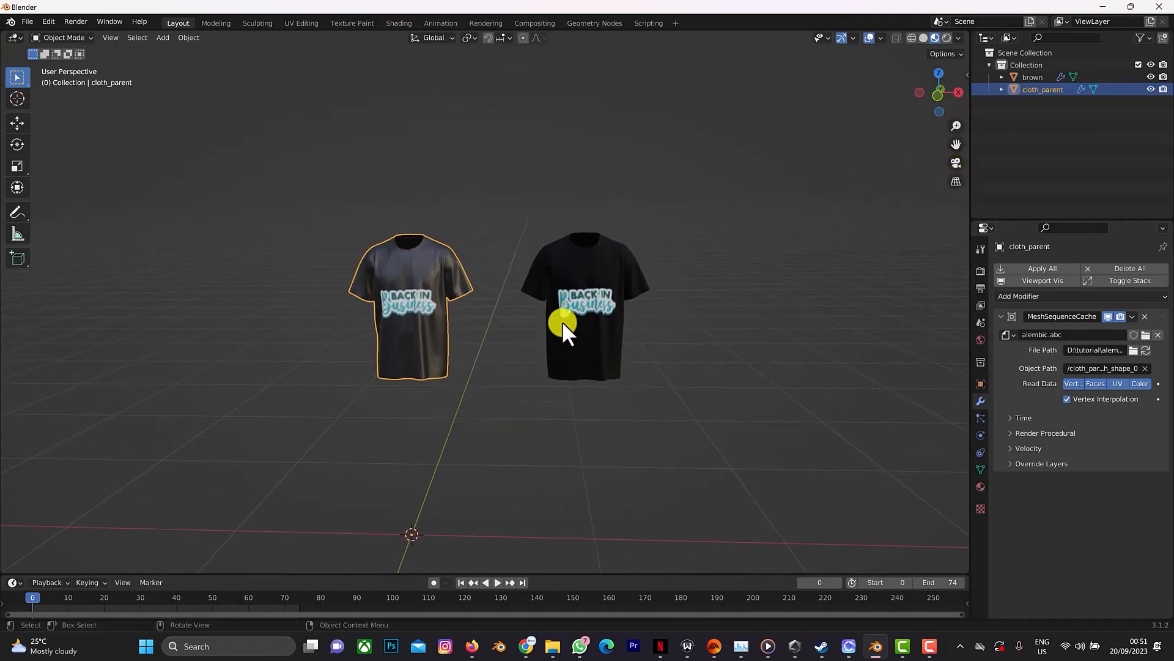
left_click(593, 278)
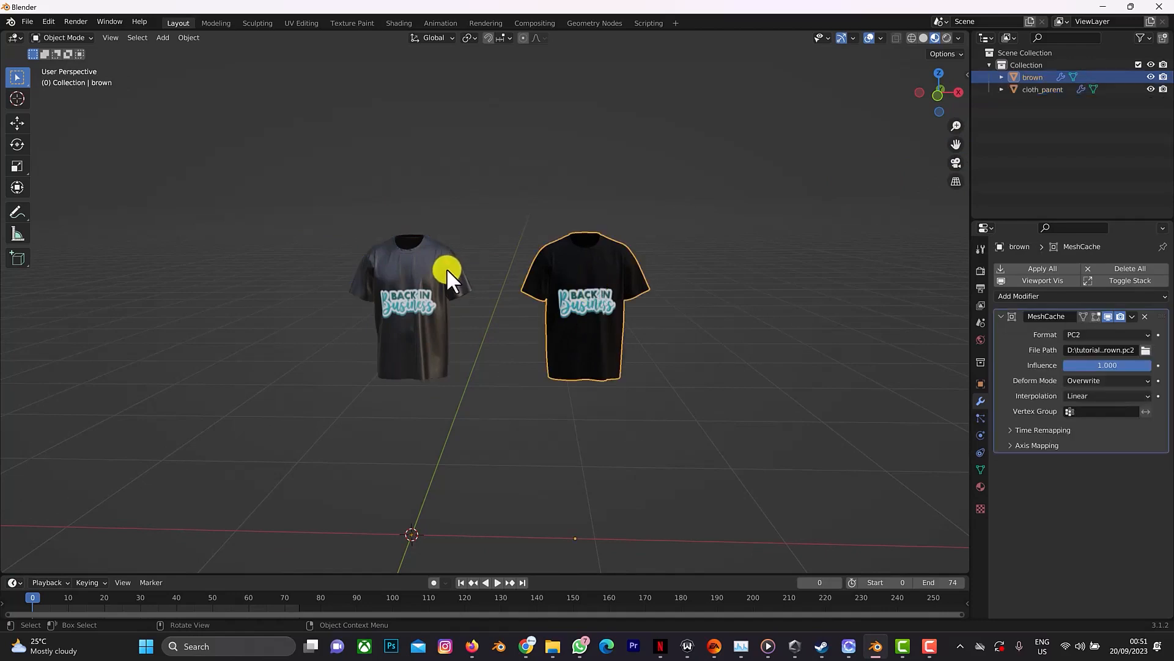
left_click(406, 267)
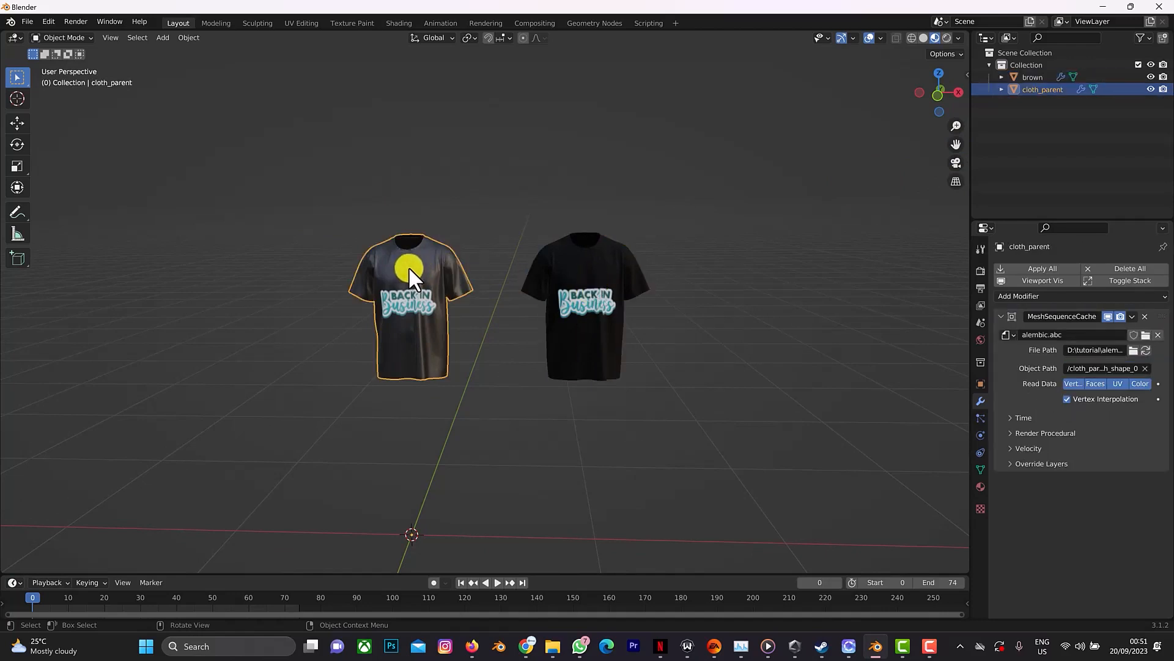
left_click(978, 267)
left_click(1074, 268)
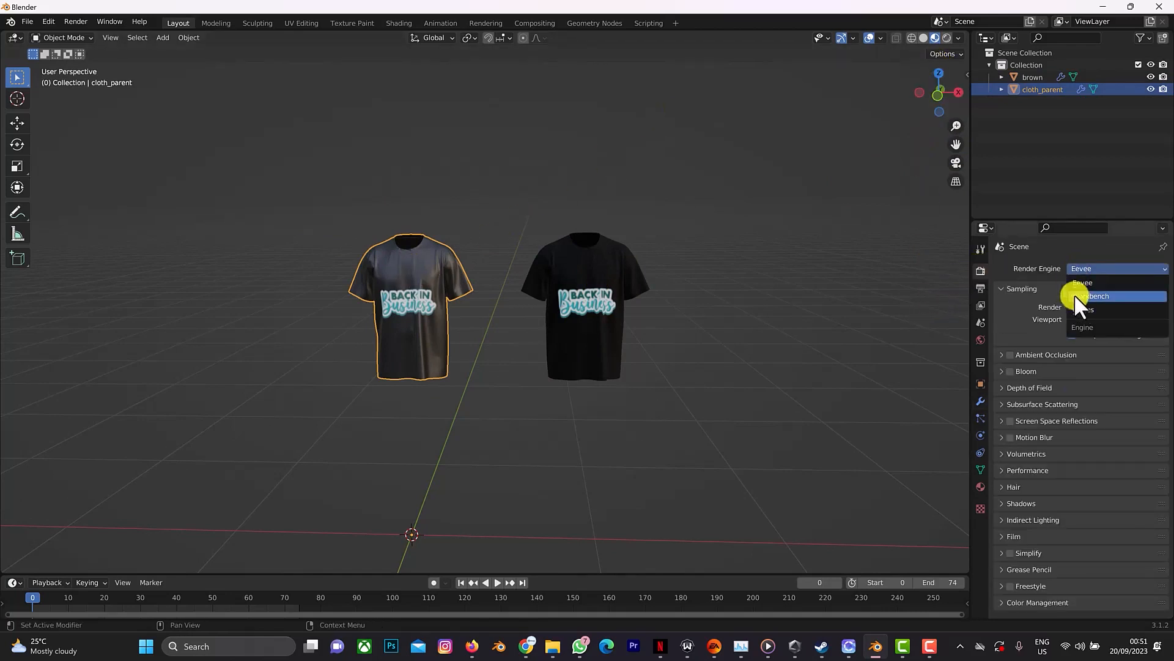
left_click(433, 449)
Step: Add a plane mesh at the 3D cursor and scale it up about 4.2 times as a floor under the T-shirts
key("shift+a")
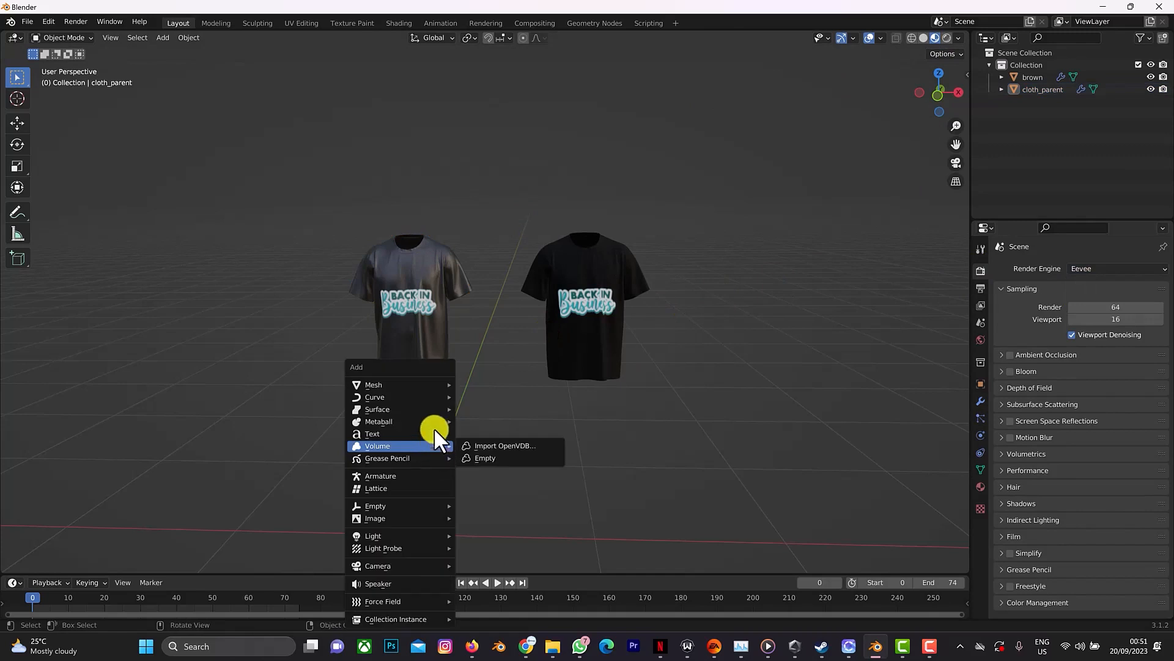
mouse_move(428, 385)
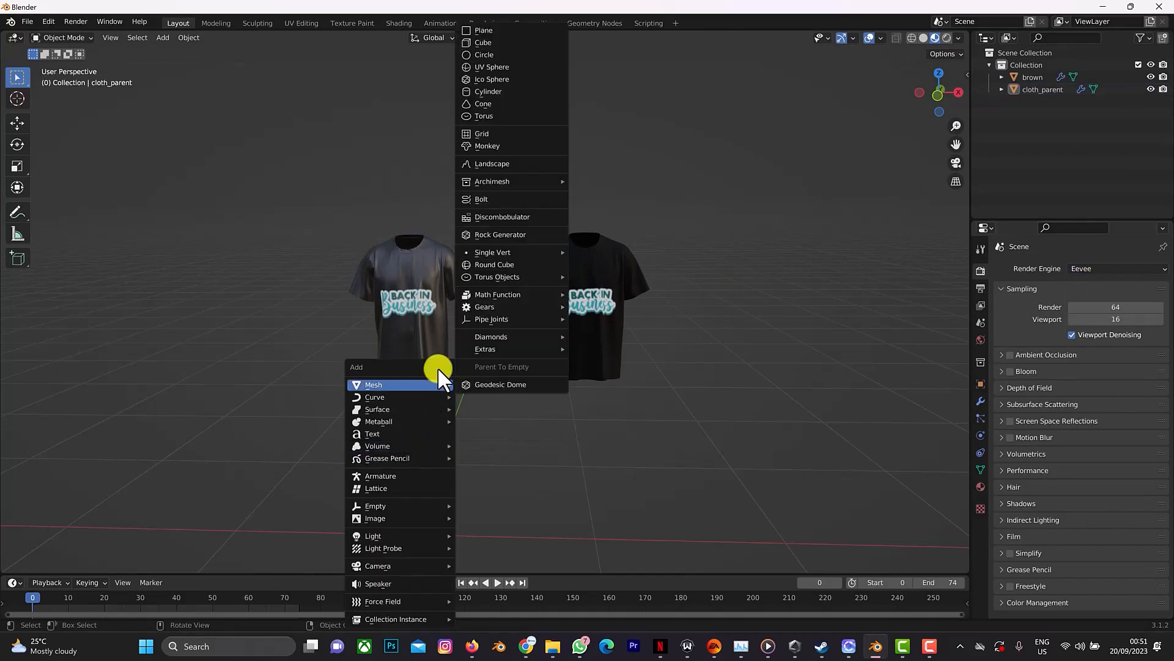
left_click(497, 32)
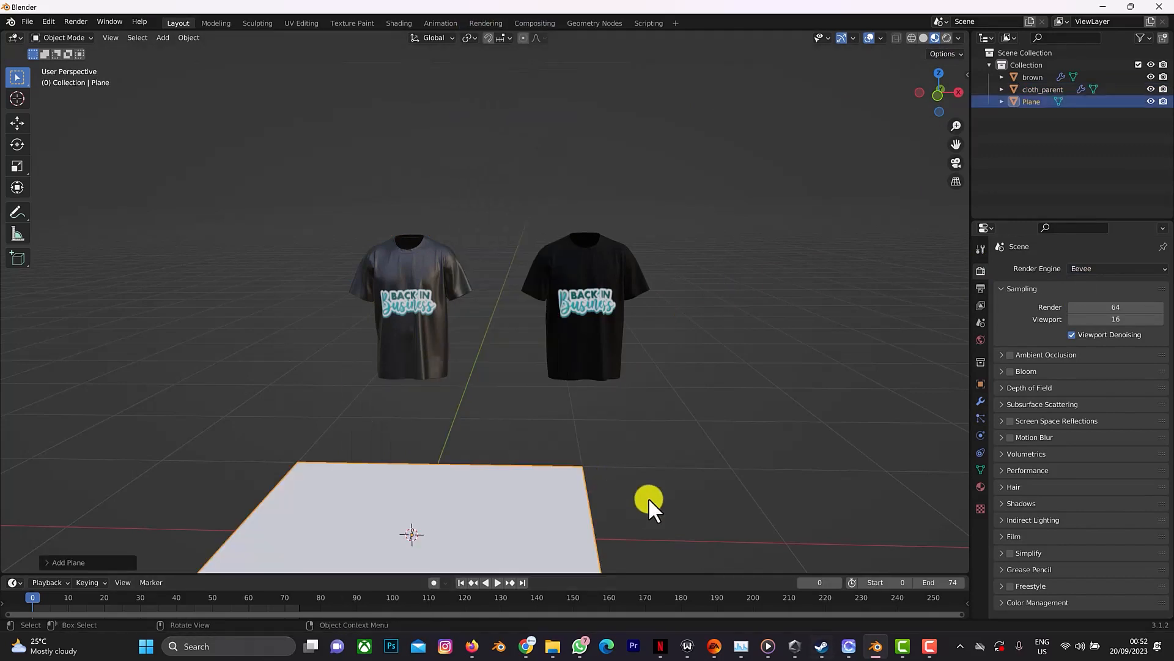
key("s")
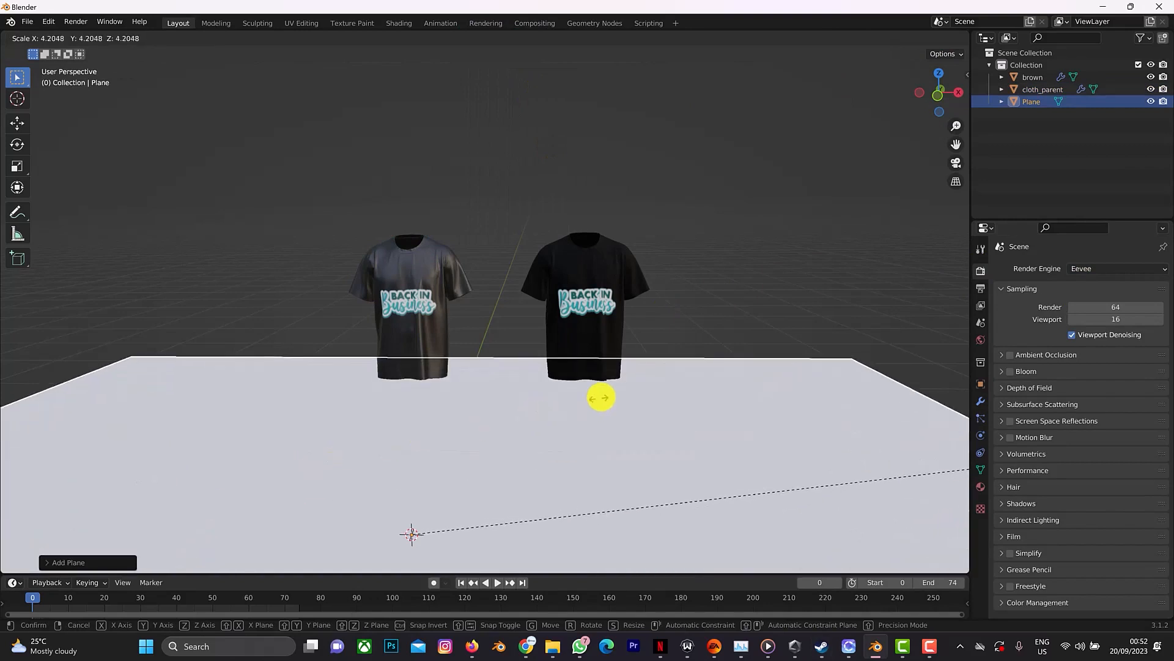
left_click(647, 373)
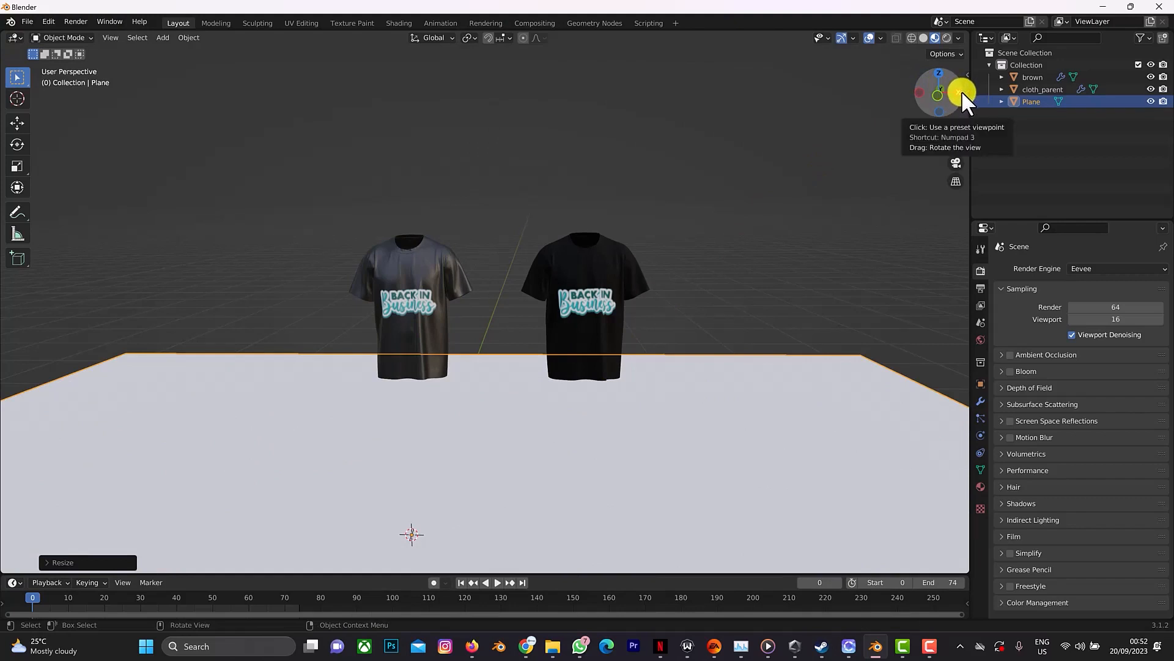
Step: Add an area light to the scene at the 3D cursor
left_click_drag(962, 91, 743, 248)
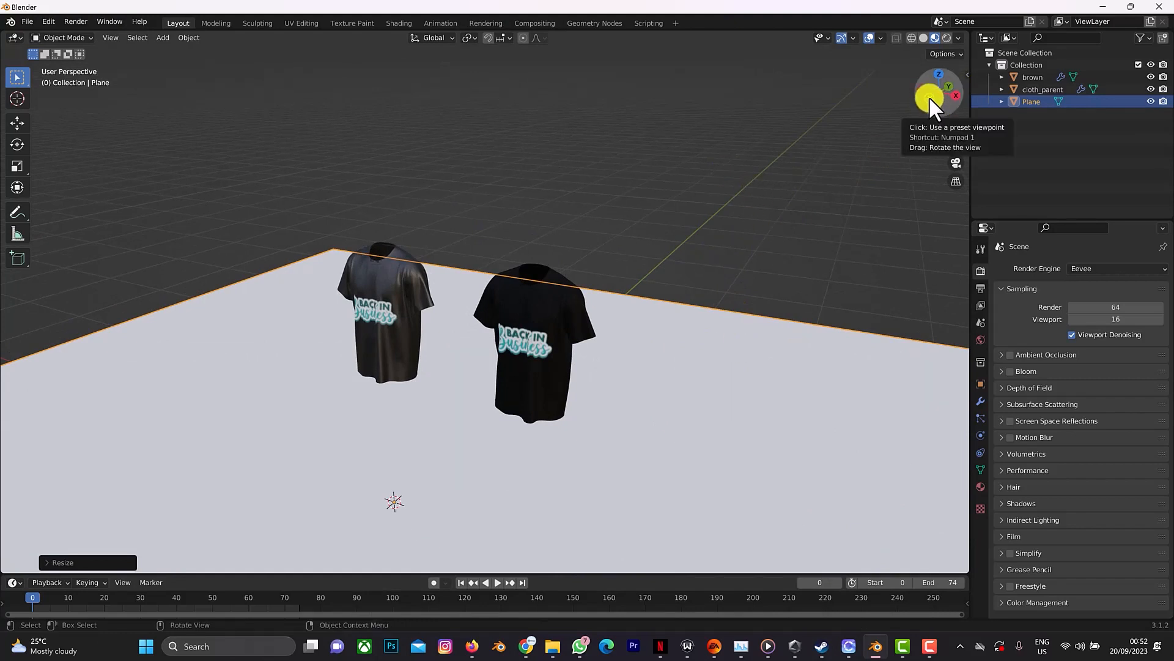
left_click_drag(930, 96, 557, 84)
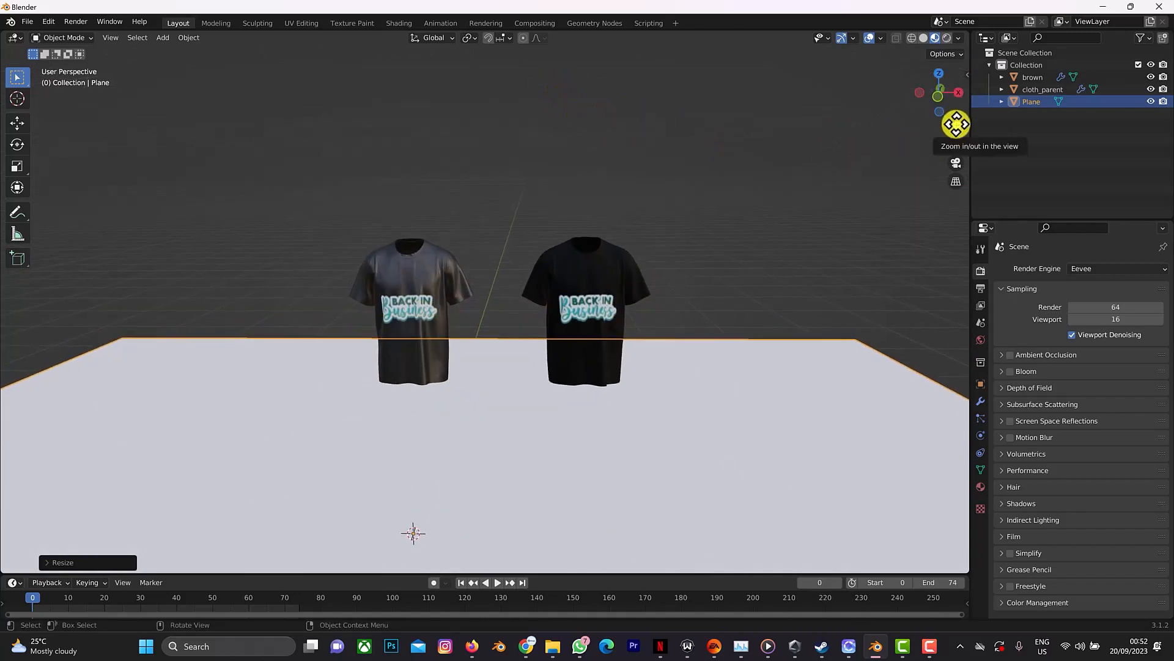
left_click_drag(956, 125, 651, 158)
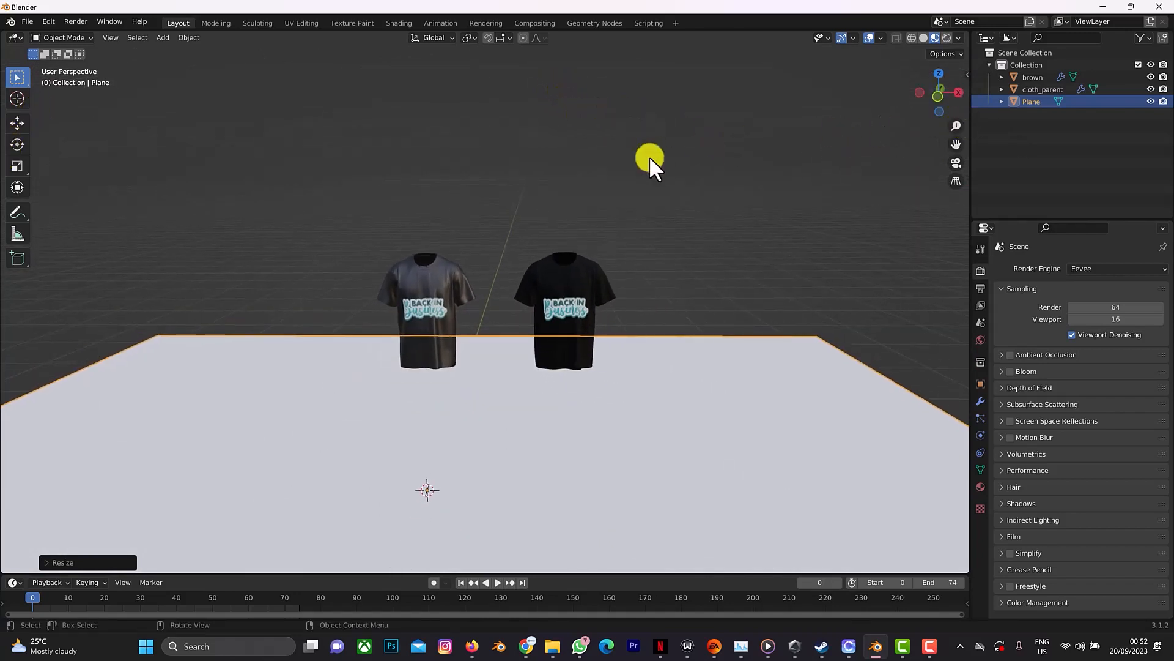
key("shift")
key("shift+a")
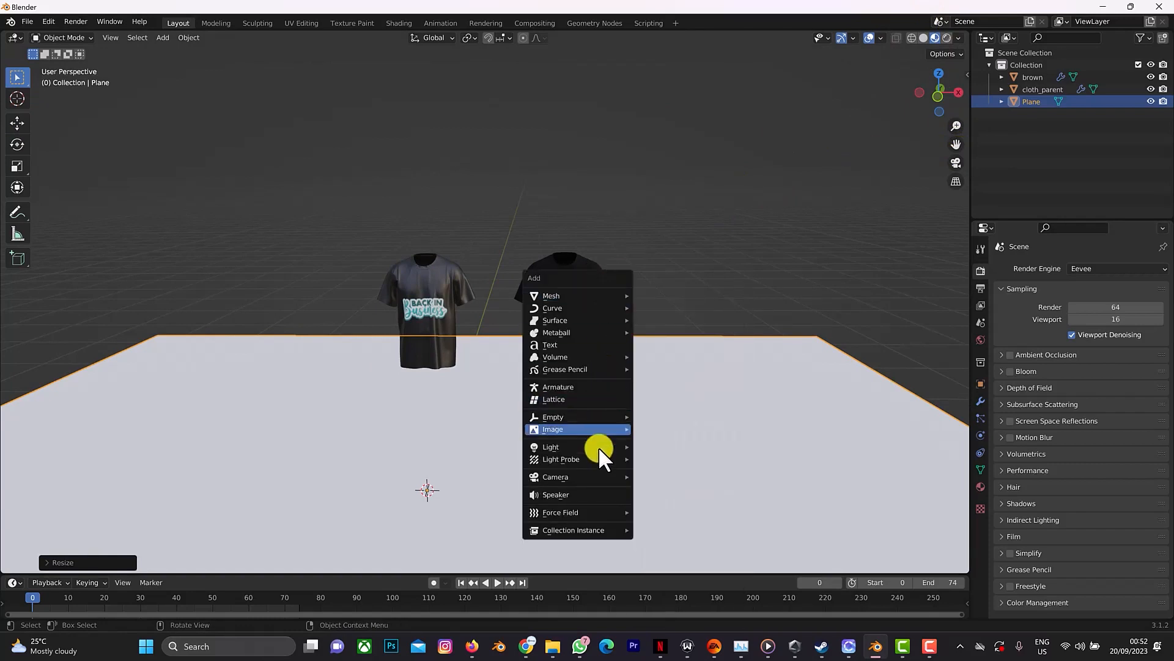
mouse_move(601, 447)
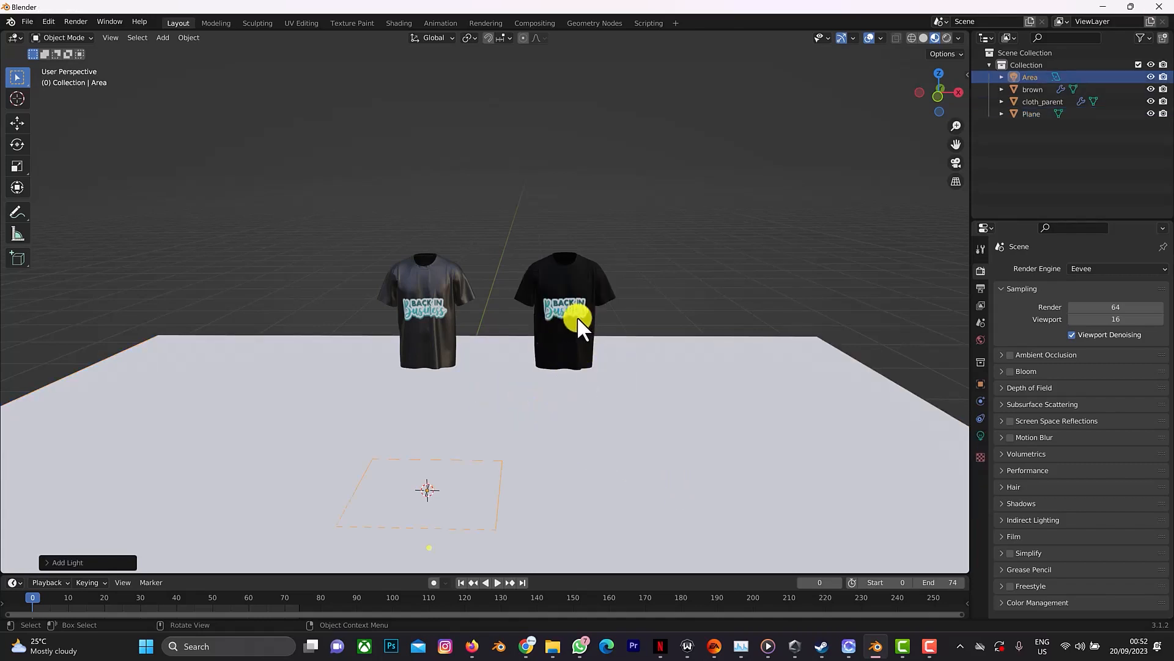
Step: Move the area light straight up along the Z axis so it sits above the height of the T-shirts
scroll(629, 385, "down", 3)
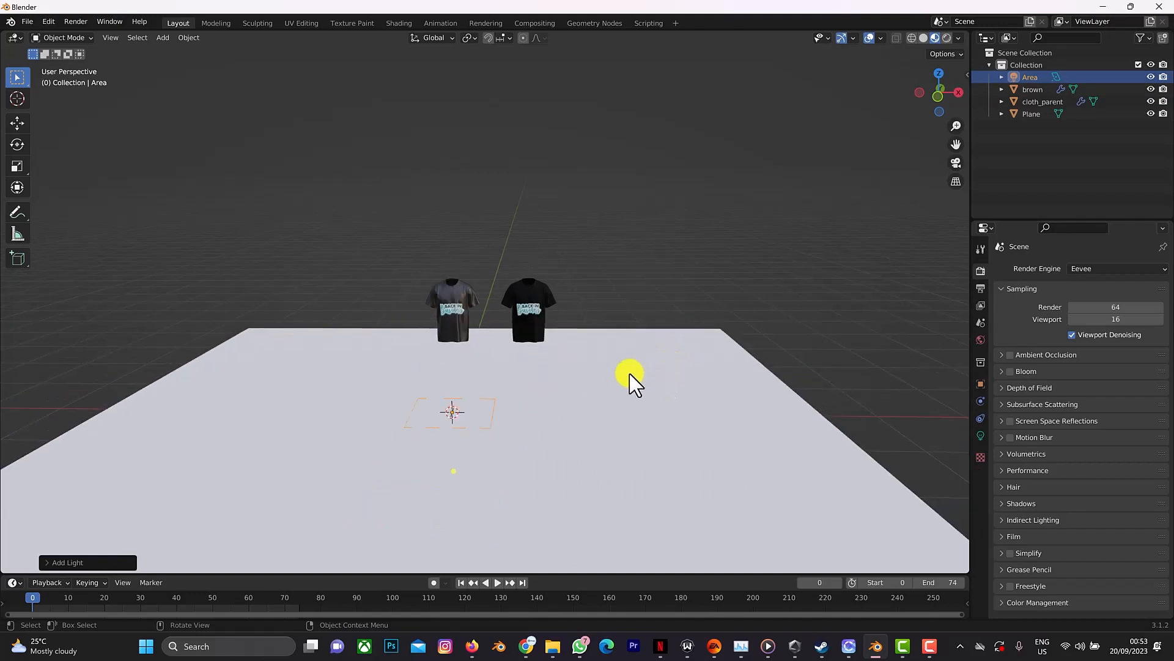
key("g")
key("z")
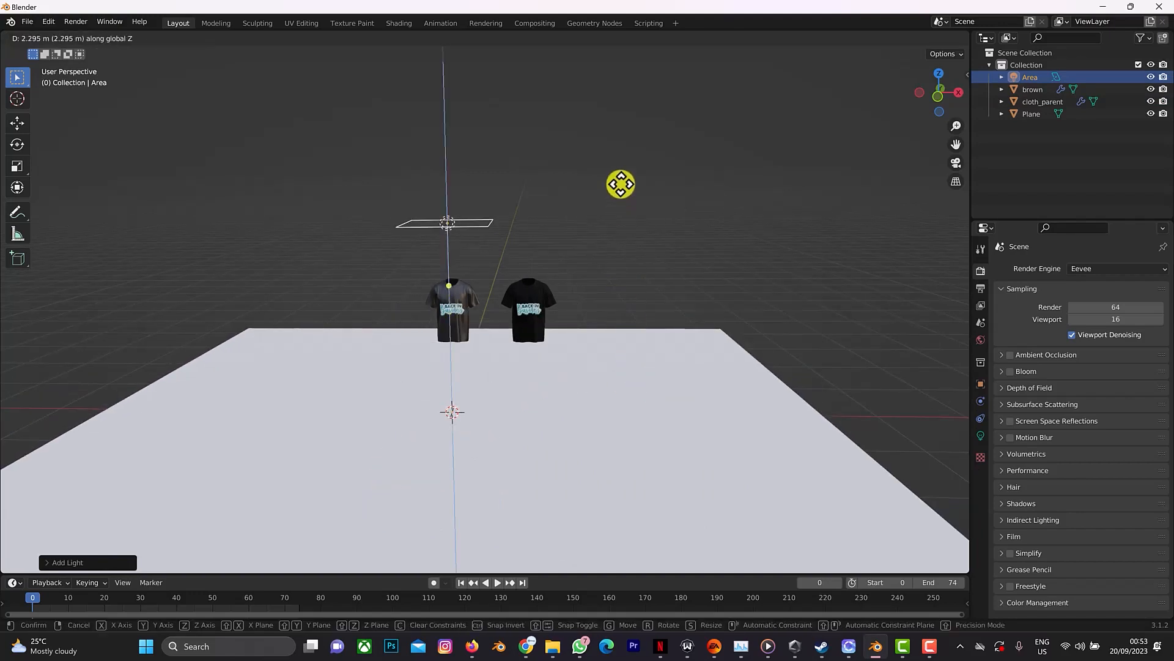
left_click(612, 201)
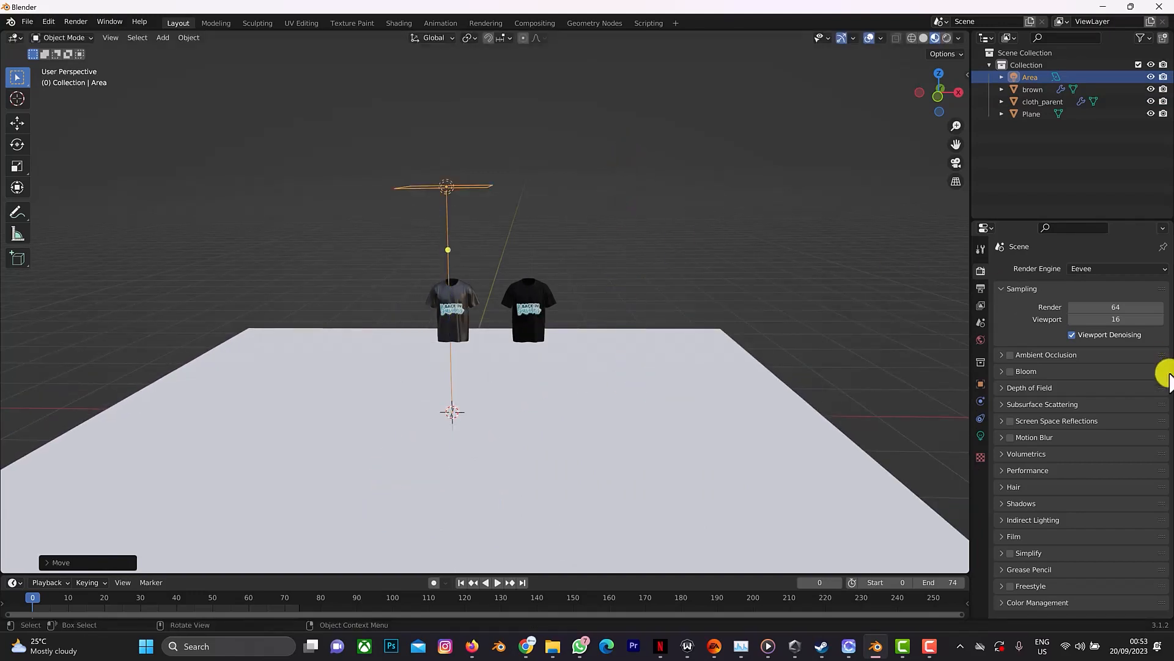
Step: Set the area light's power to 200 W and enlarge its size to about 6.07 m
left_click(978, 437)
double_click(1113, 353)
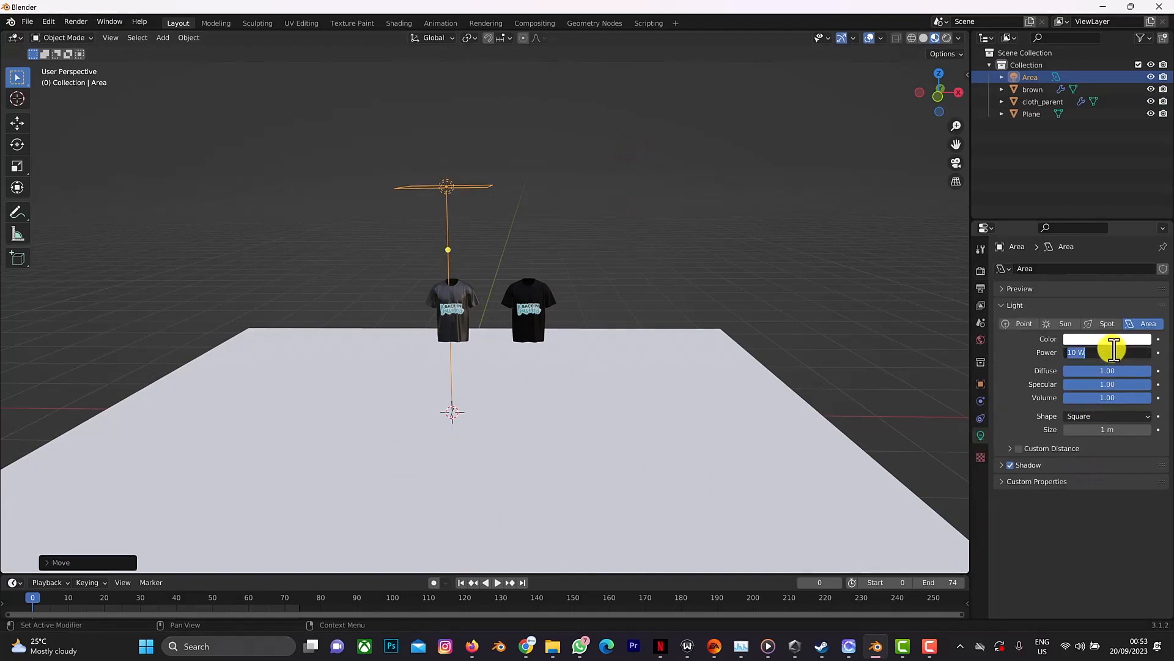
type("200")
key("Return")
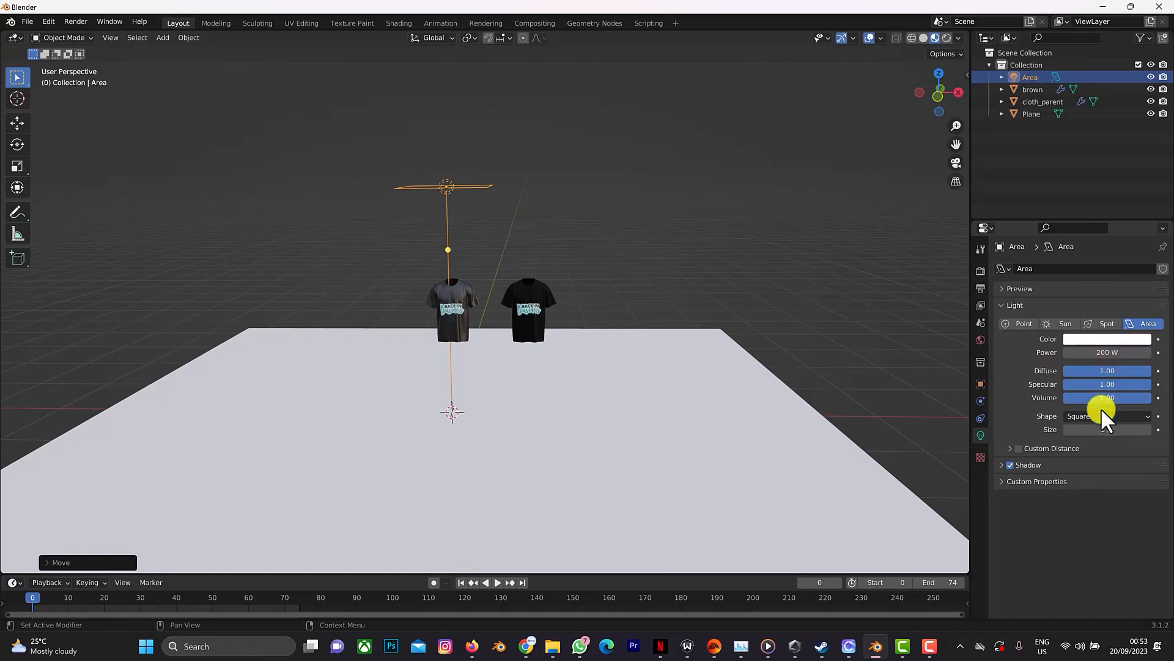
mouse_move(1110, 432)
left_mouse_down()
mouse_move(100, 428)
mouse_move(94, 412)
left_mouse_up()
Step: Switch the viewport to rendered shading and set the render engine to Cycles to compare both T-shirts up close
left_click(940, 39)
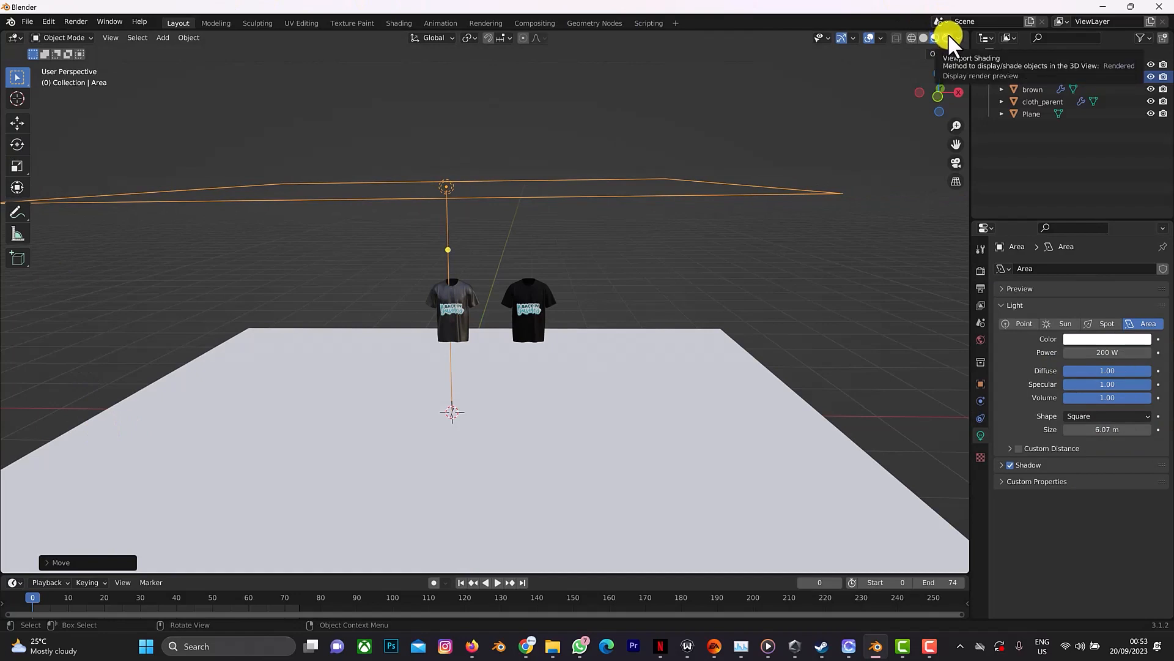
left_click(949, 37)
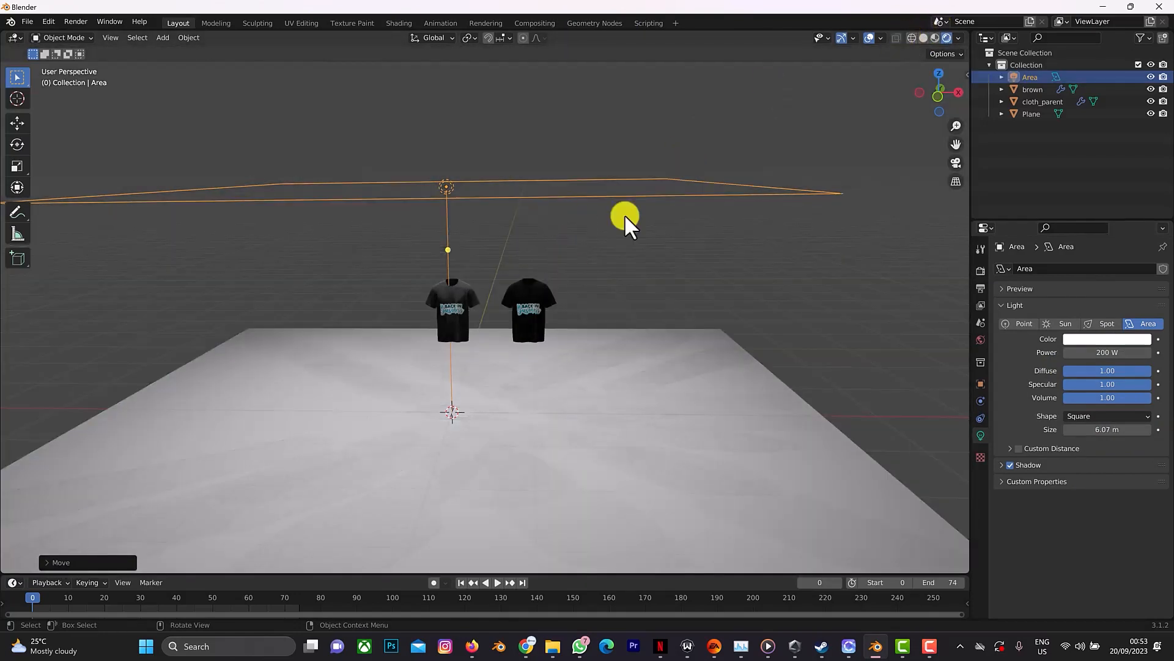
left_click(981, 269)
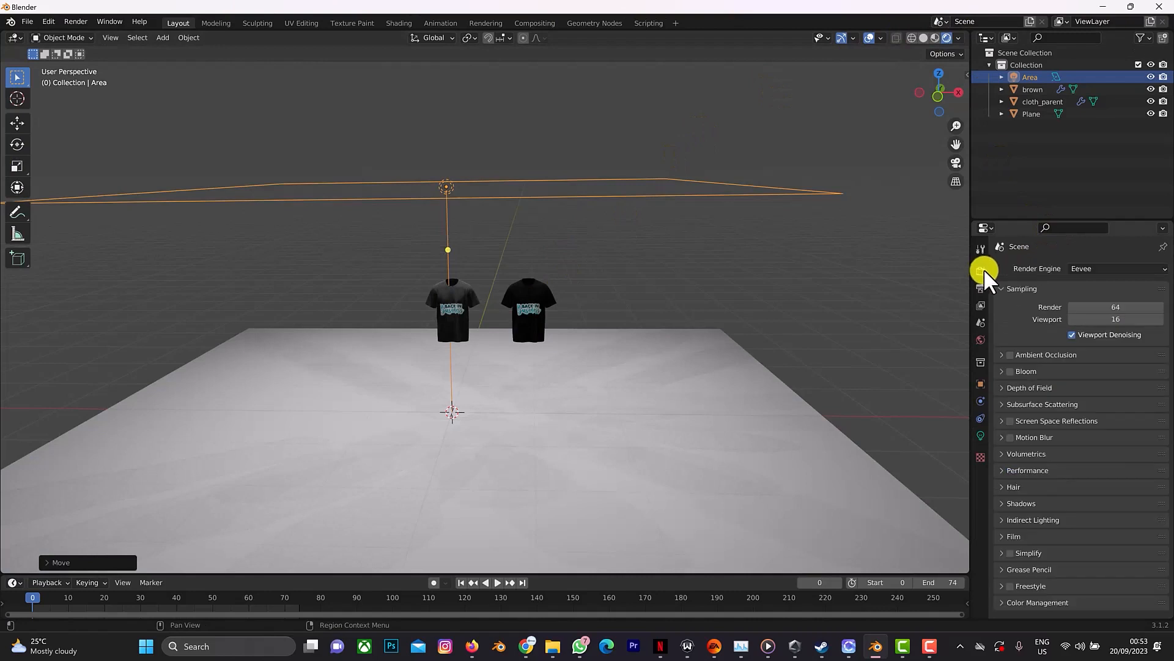
left_click(1084, 268)
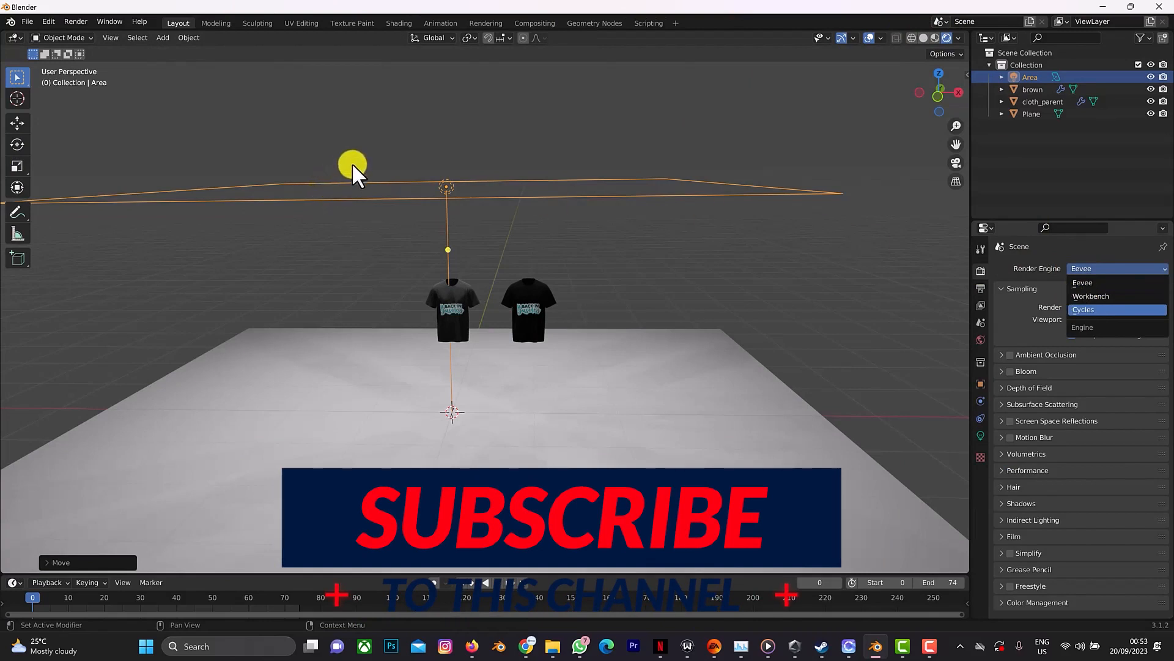
key("Return")
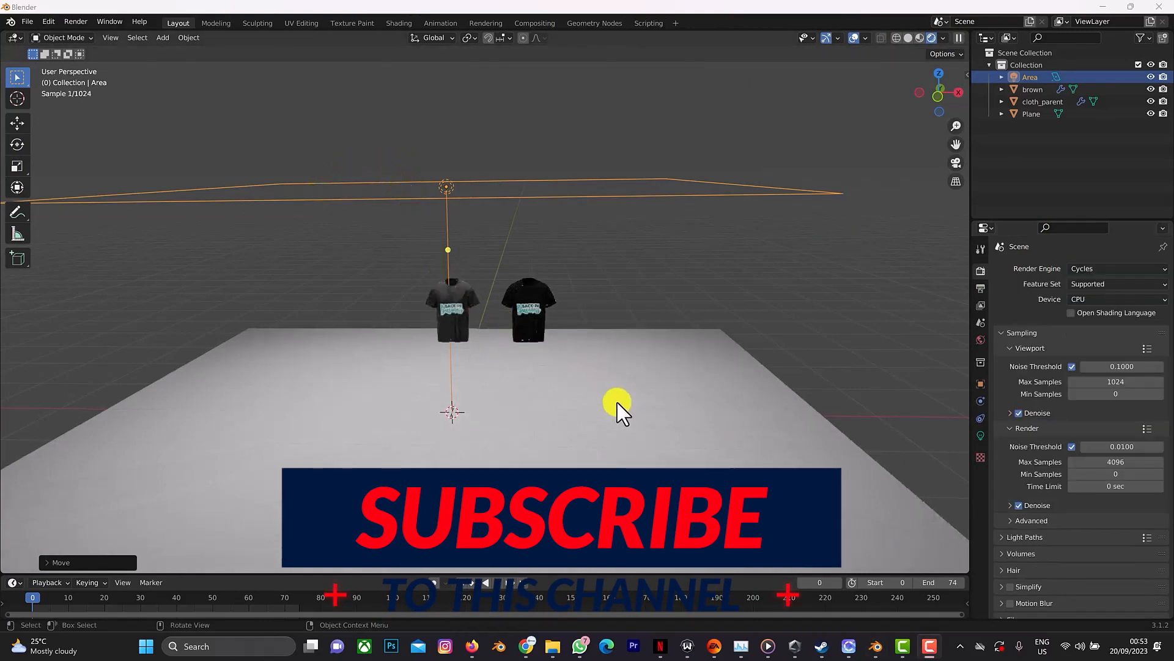
scroll(608, 376, "up", 4)
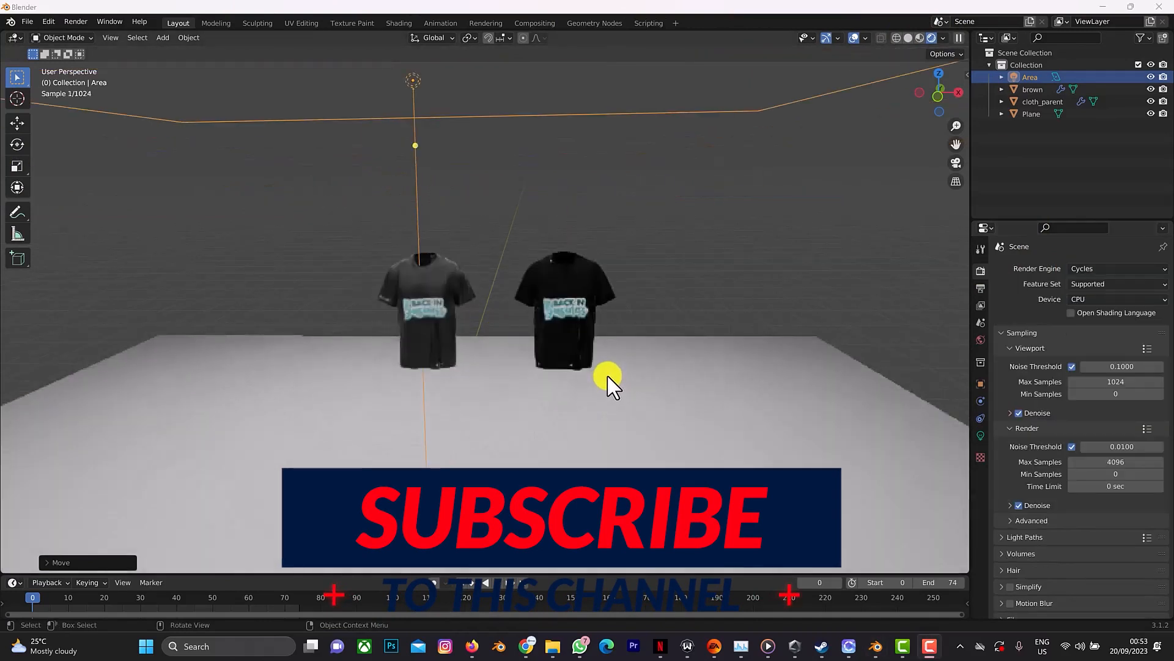
scroll(608, 377, "up", 3)
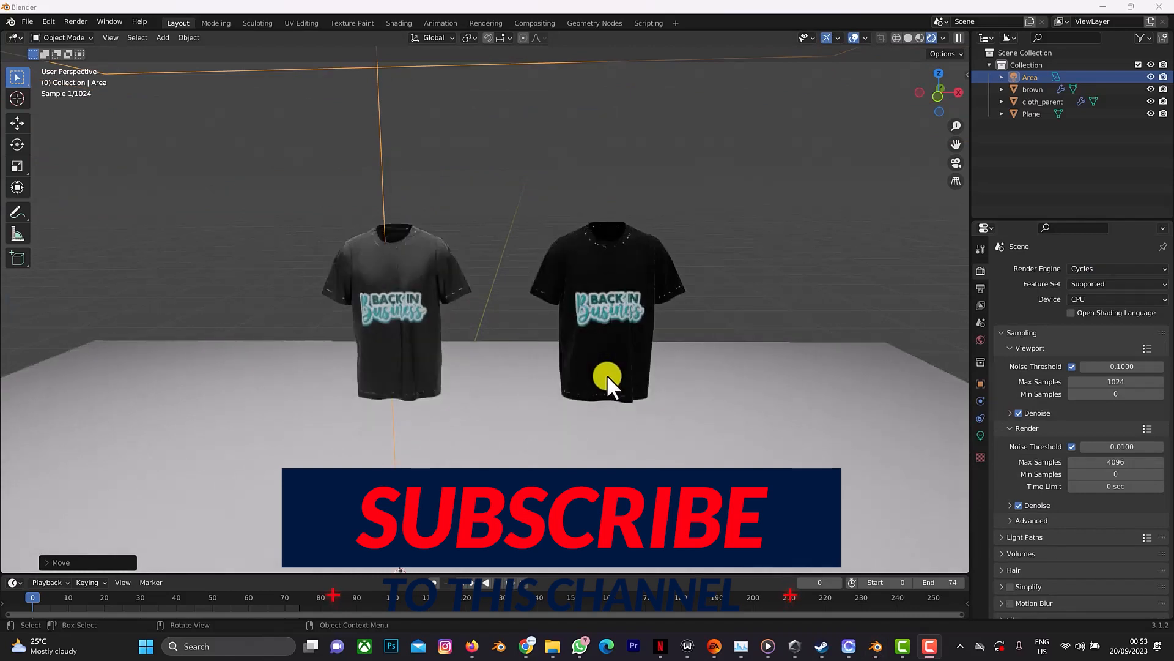
scroll(607, 375, "up", 2)
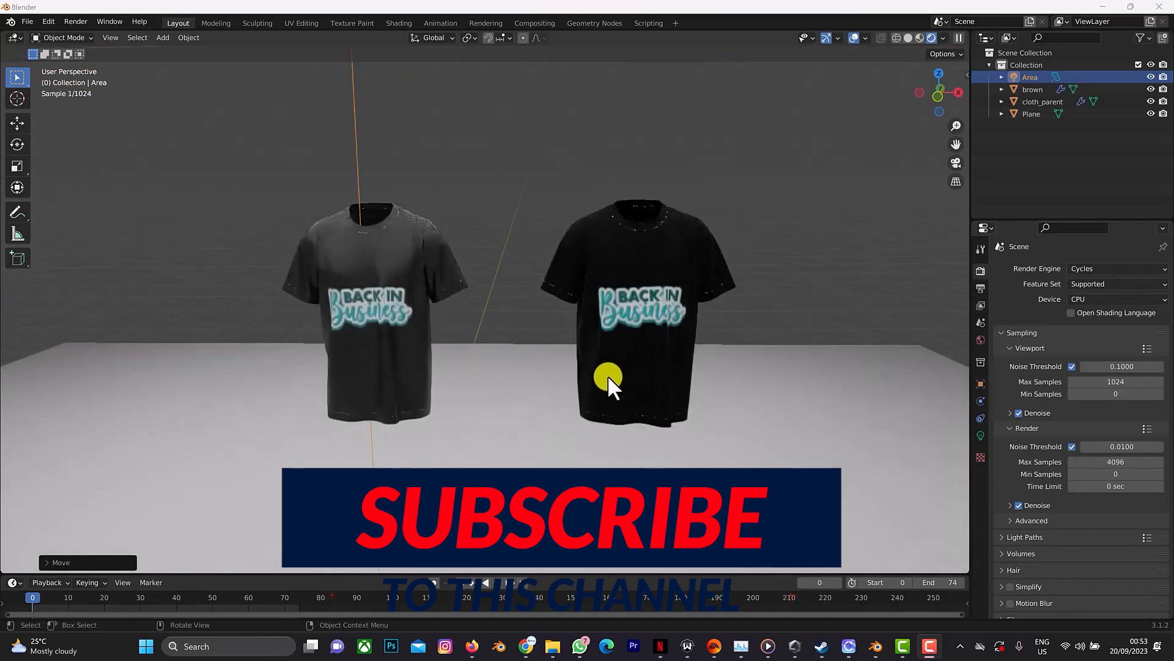